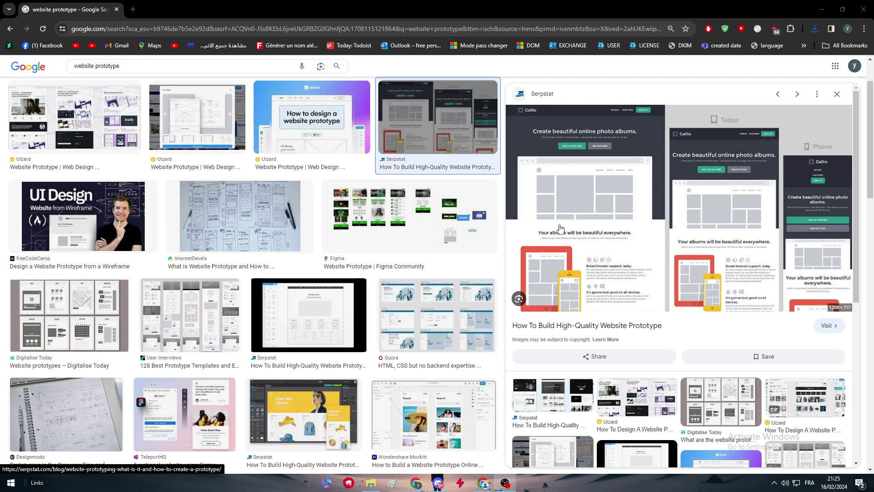
Preview the Uizard, Wondershare Mockitt and User Interviews '128 Best Prototype Templates' image results.
click(340, 169)
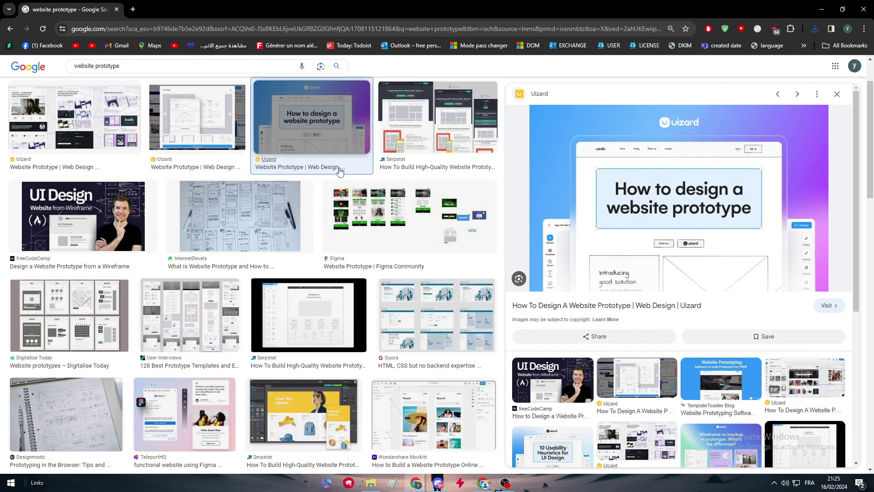
click(410, 419)
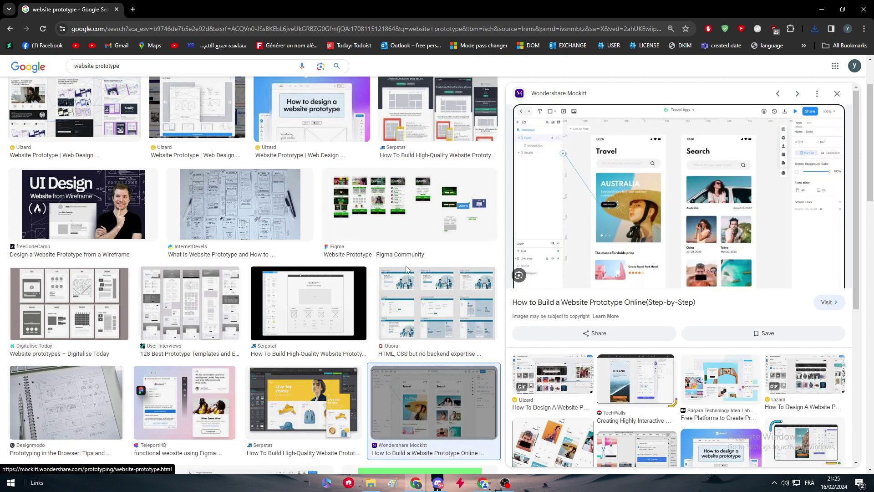
click(232, 303)
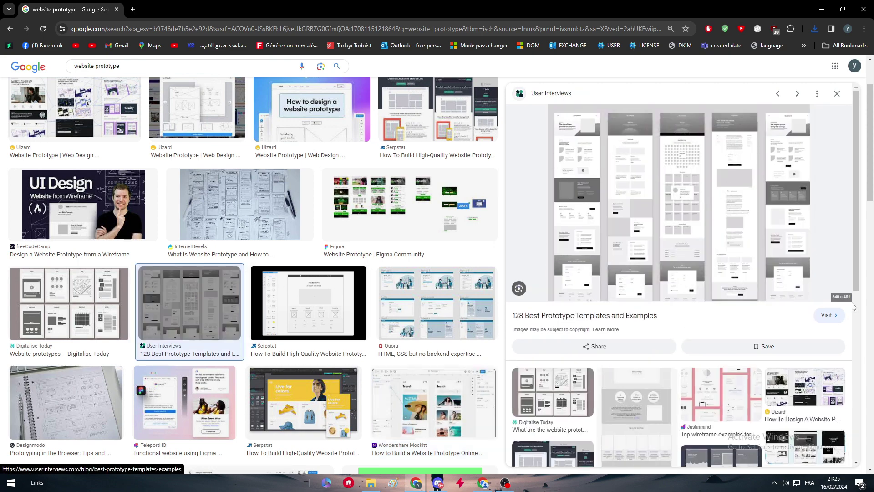
Visit the User Interviews article and scroll down to the Focus Lab example.
click(823, 317)
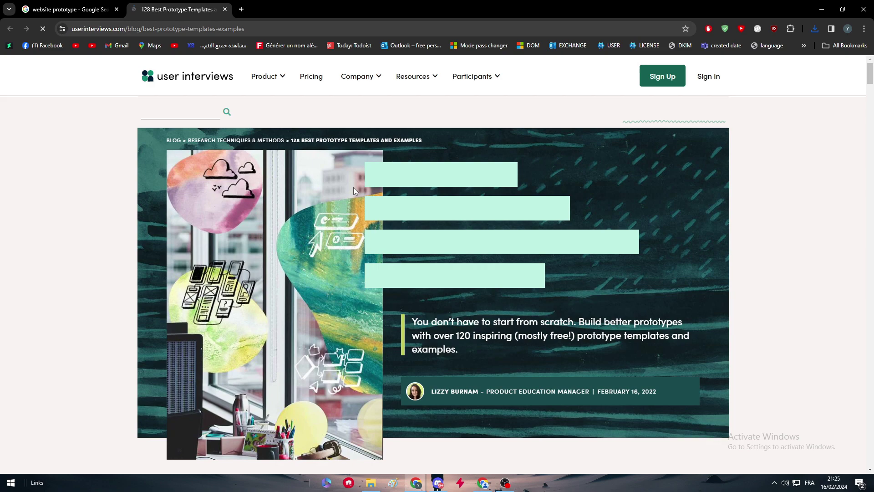
scroll(692, 321, down, 5)
scroll(692, 321, down, 20)
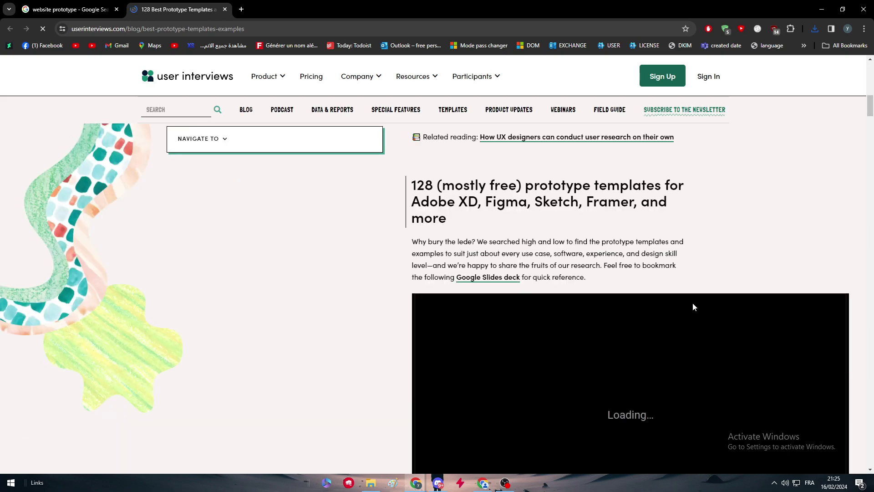
scroll(525, 323, down, 20)
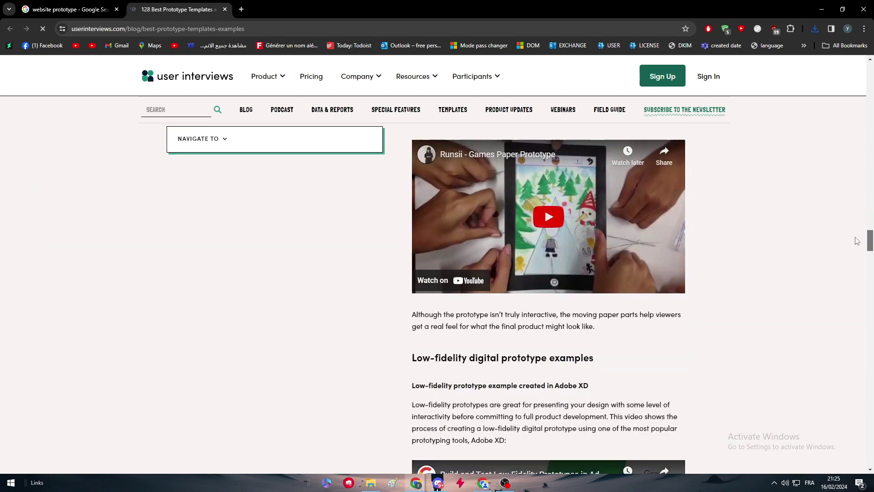
scroll(524, 322, up, 7)
scroll(525, 322, down, 4)
Open the Focus Lab low-fidelity prototype image alone in a new tab.
right_click(524, 322)
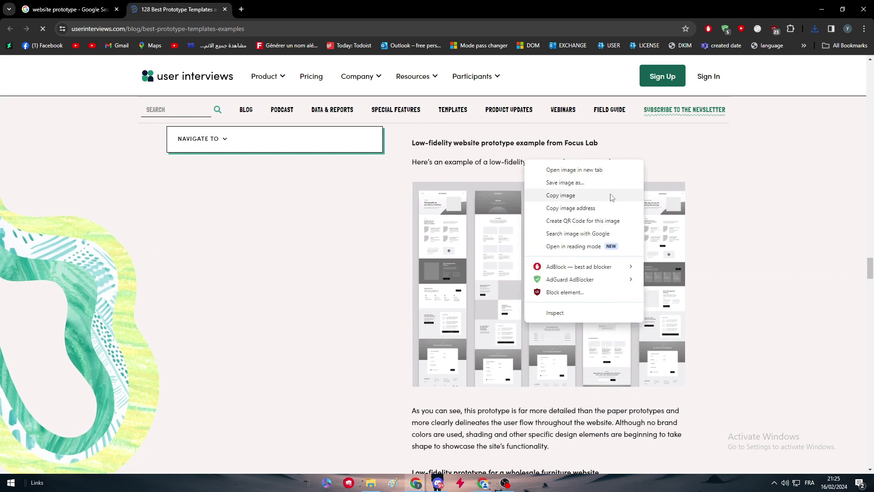
click(575, 169)
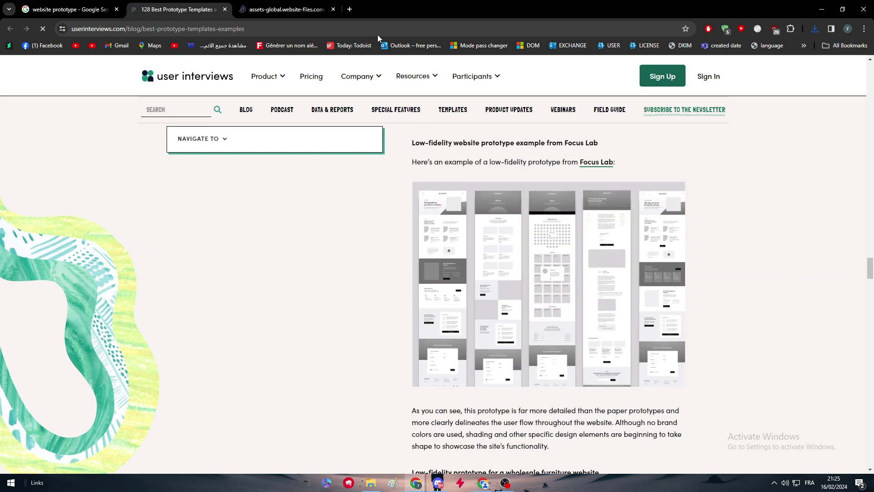
click(285, 9)
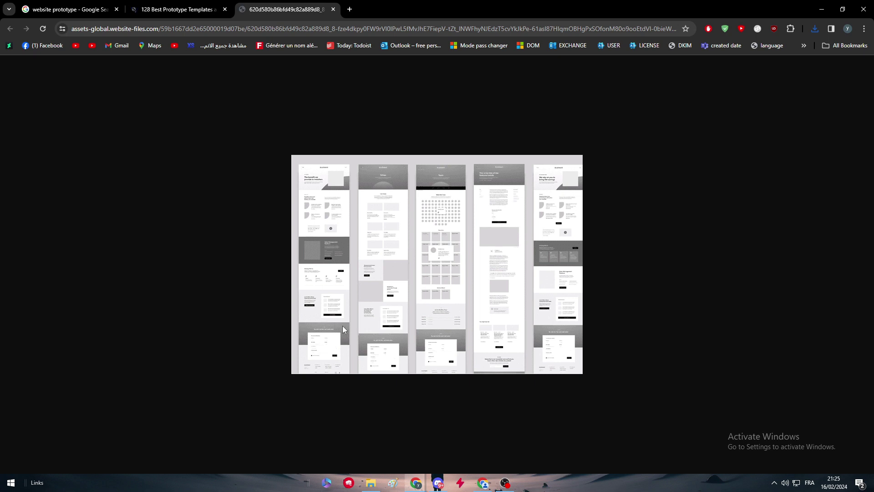
Launch Justinmind from the Start menu's Recently added list.
click(17, 487)
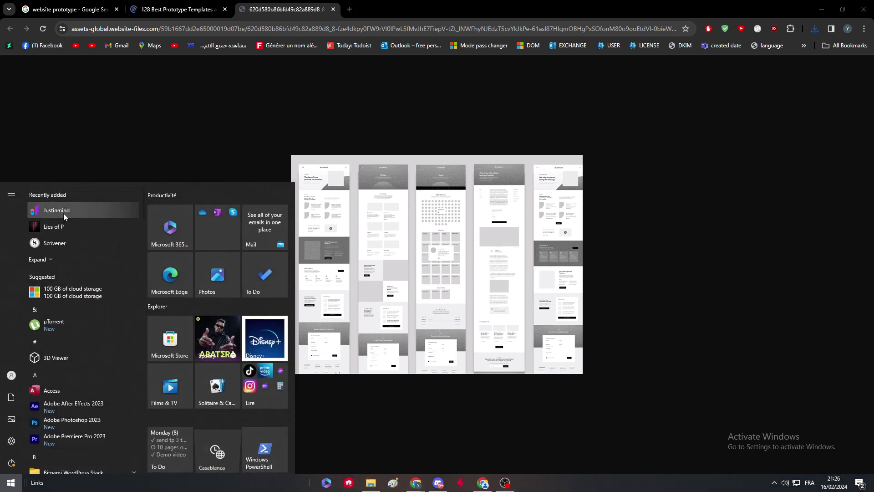
click(63, 213)
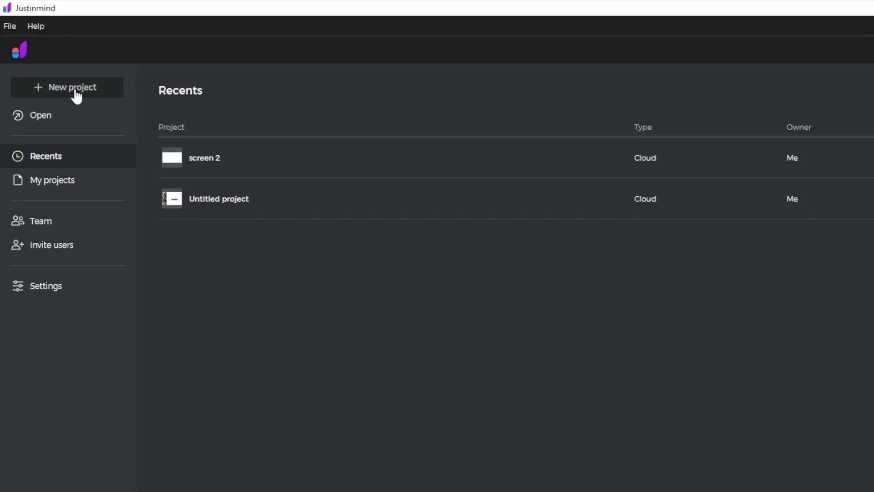
Create a new project named 'Prototype' using the Desktop HD 1440 × 1024 device size.
click(76, 92)
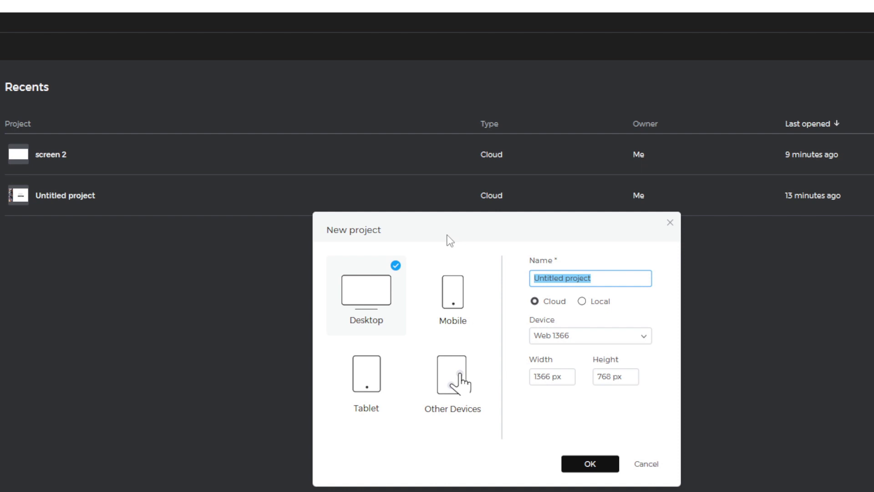
key(BackSpace)
text(-)
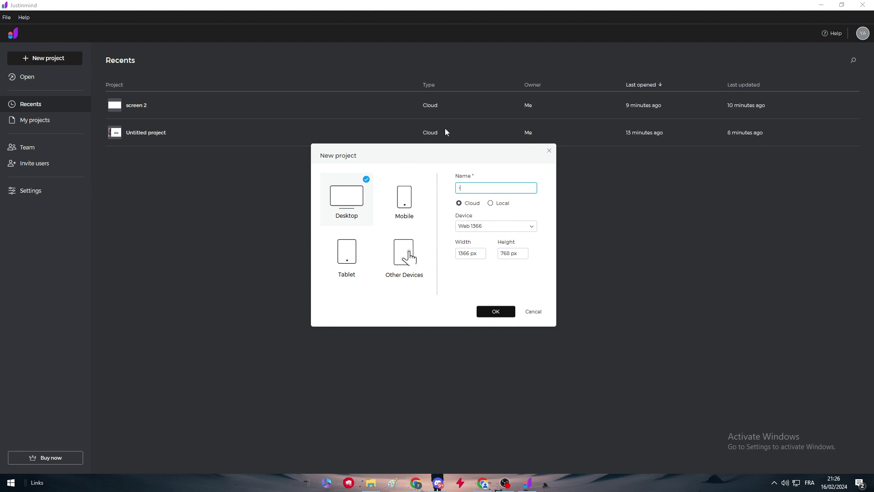
click(493, 232)
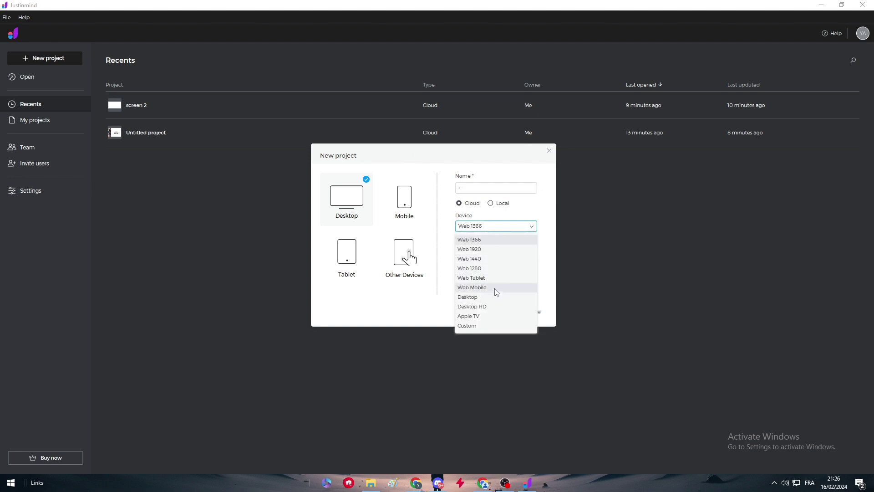
click(473, 307)
click(497, 184)
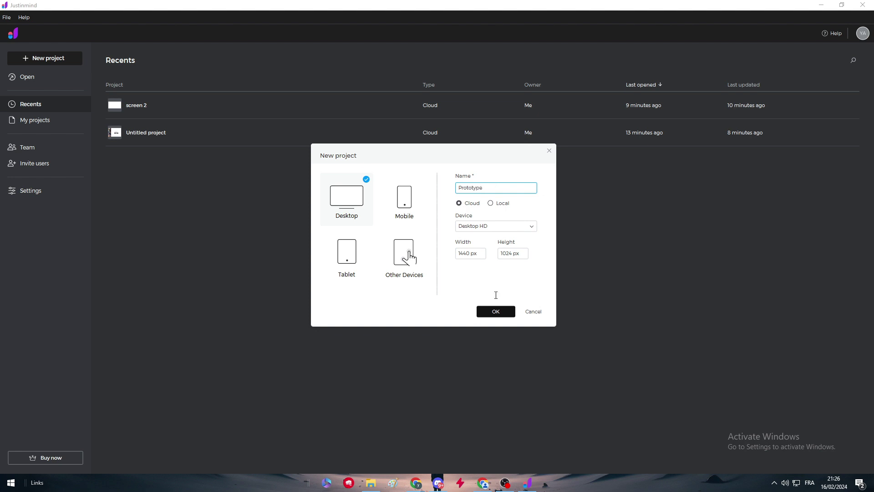
click(496, 312)
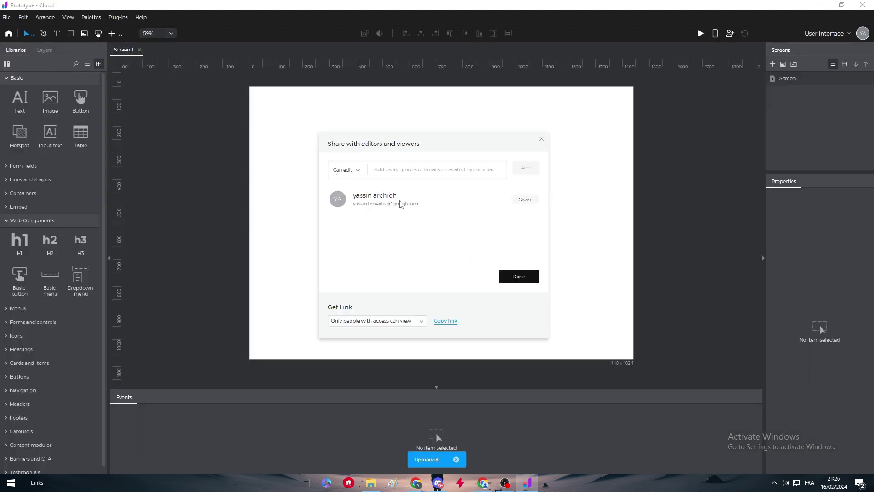
Close the sharing dialog and drag the Events panel divider down to enlarge the canvas.
click(542, 140)
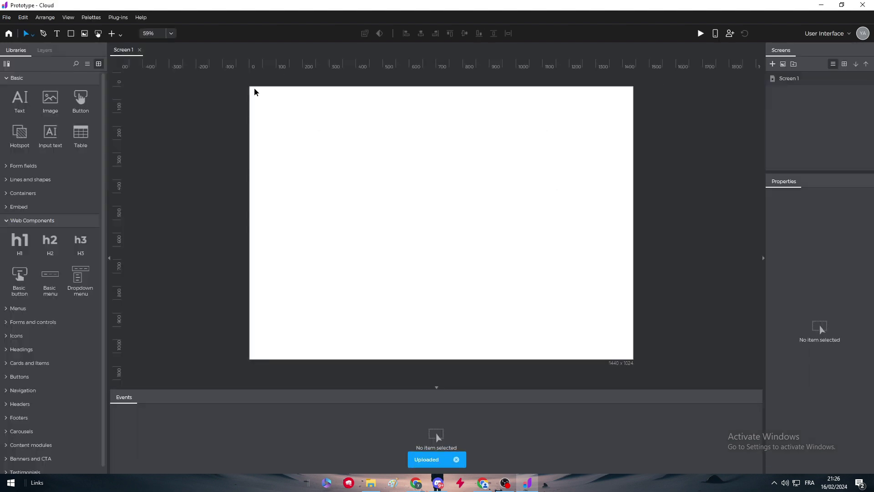
drag(255, 92, 630, 355)
drag(249, 90, 656, 361)
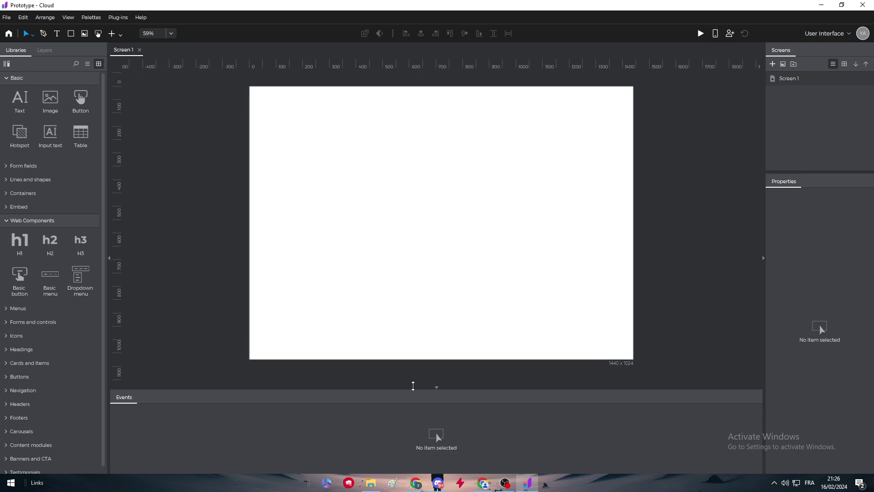
drag(440, 393, 444, 440)
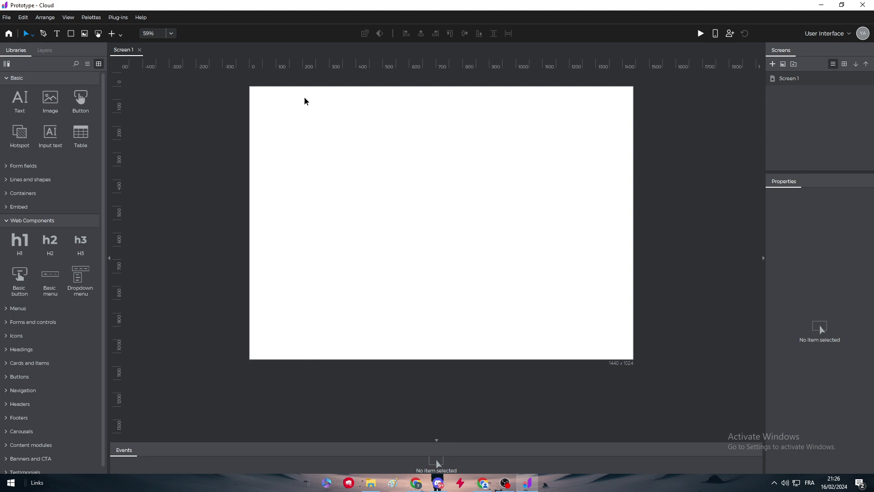
drag(237, 91, 642, 233)
mouse_move(426, 486)
mouse_move(439, 462)
Place a rectangle at Screen 1's top-left and stretch it into a full-width header.
click(9, 182)
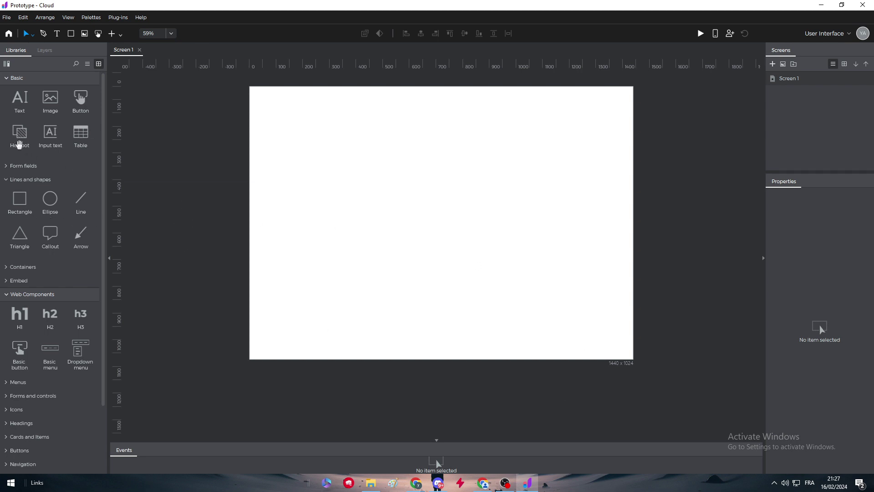
drag(20, 201, 249, 88)
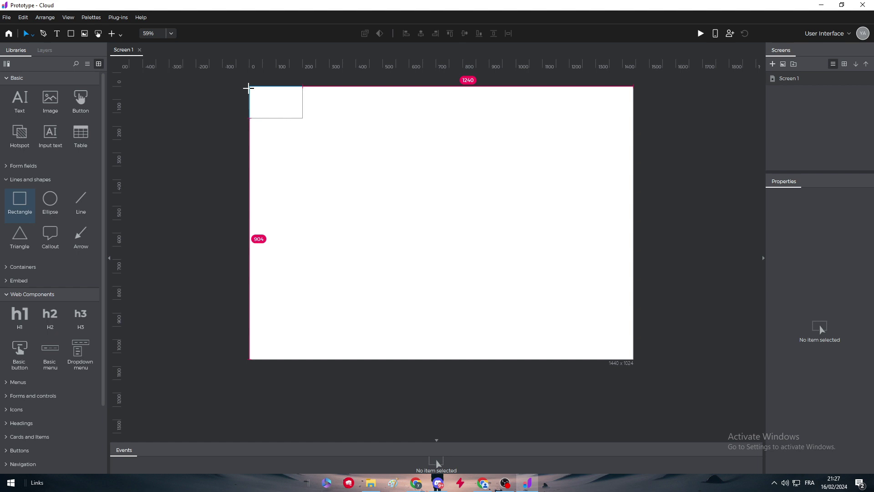
drag(425, 163, 634, 184)
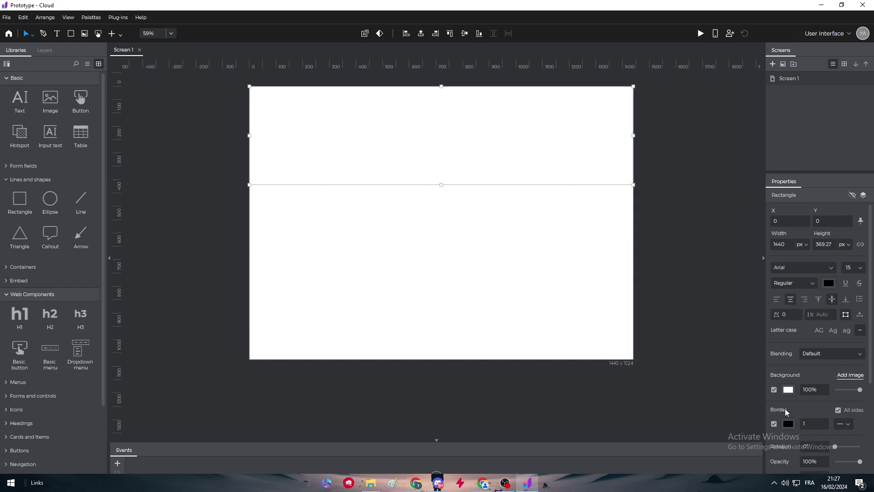
scroll(865, 439, down, 1)
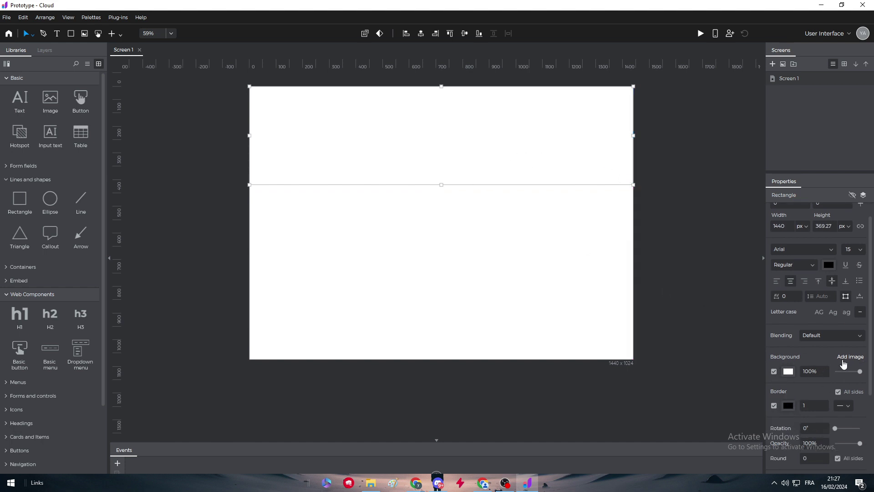
Fill the header with a grey linear gradient and drag its handles to run vertically.
click(789, 371)
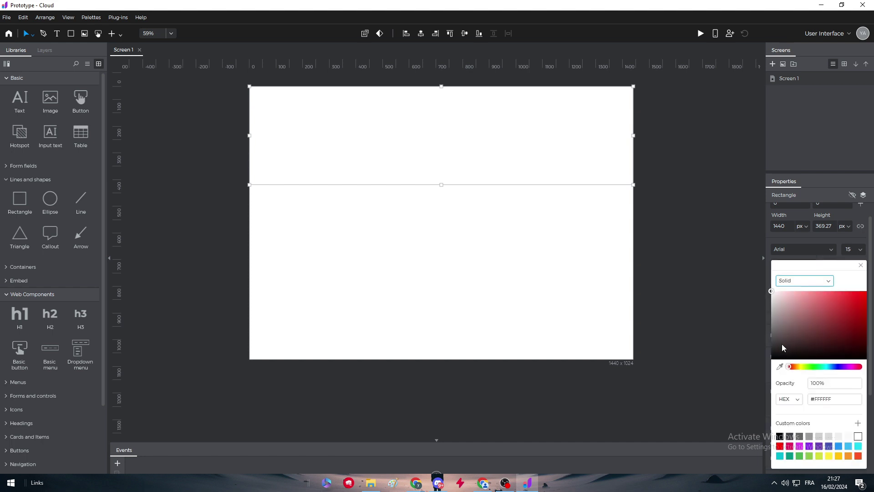
click(801, 283)
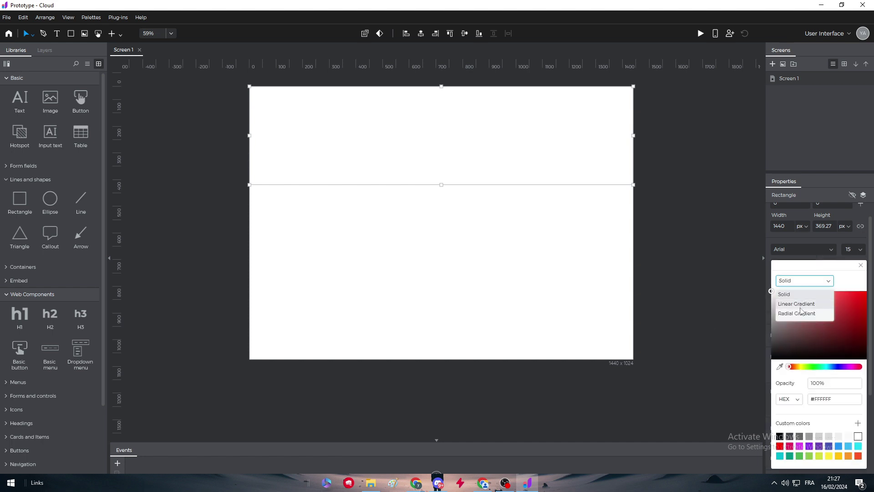
click(802, 309)
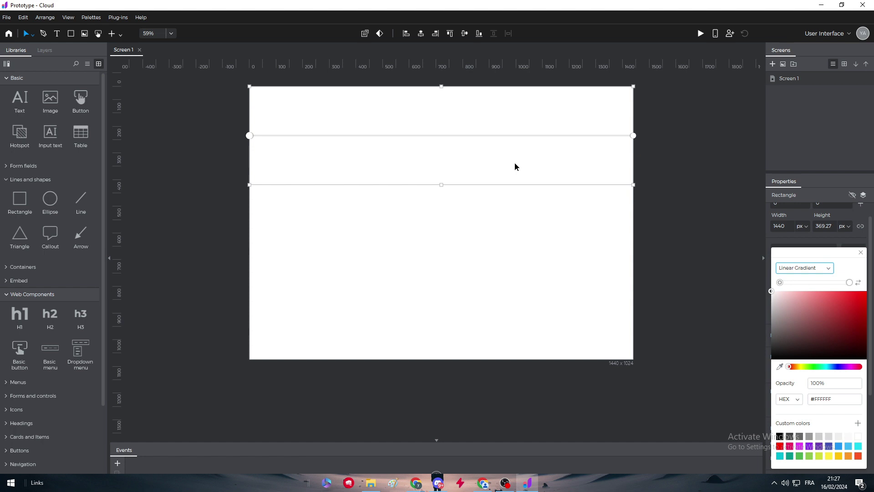
mouse_move(528, 171)
mouse_down()
mouse_move(531, 181)
mouse_move(527, 168)
mouse_up()
click(789, 372)
mouse_move(780, 315)
mouse_down()
mouse_move(759, 328)
mouse_move(749, 317)
mouse_up()
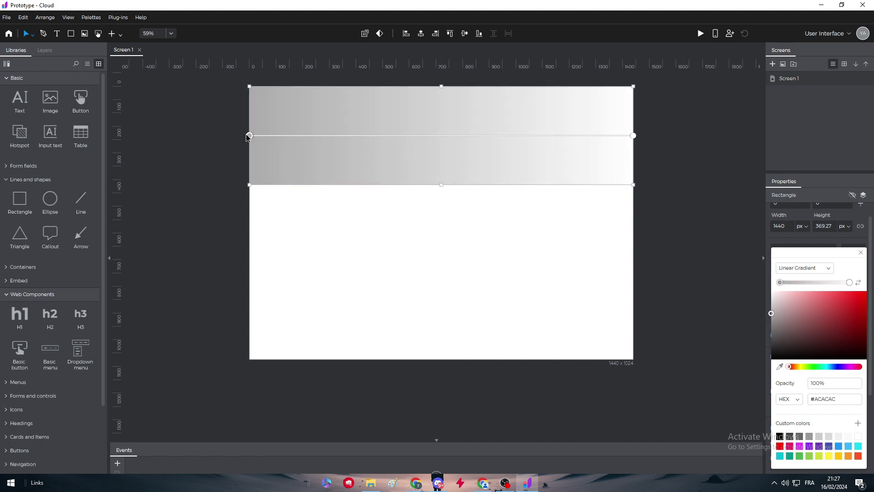
drag(249, 136, 425, 82)
drag(629, 140, 428, 224)
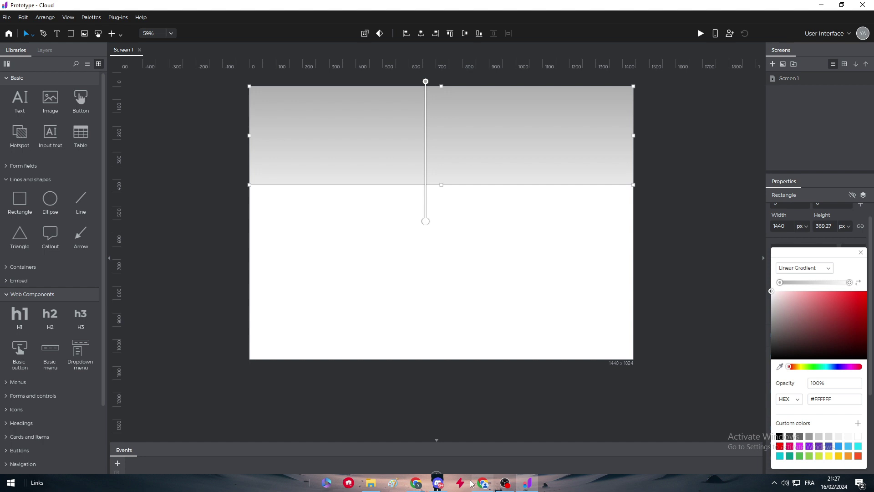
Compare with the reference wireframe, then set the gradient's end colour to #525252.
click(433, 459)
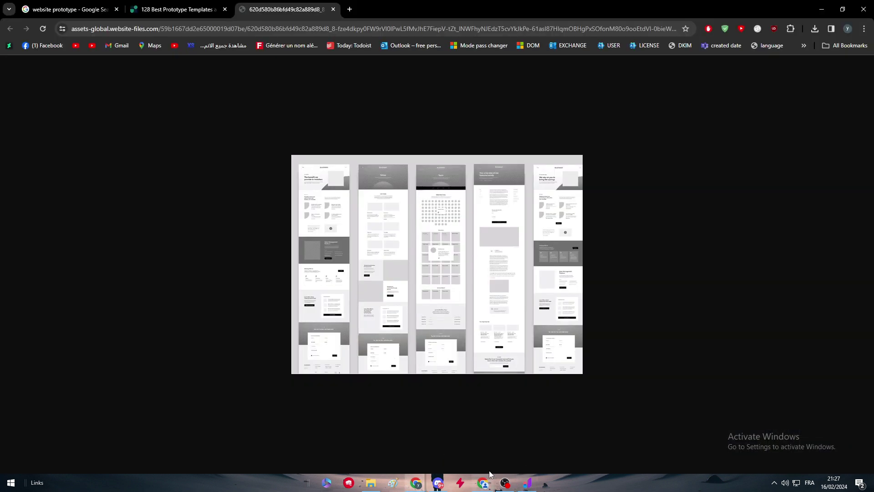
mouse_move(528, 483)
click(519, 442)
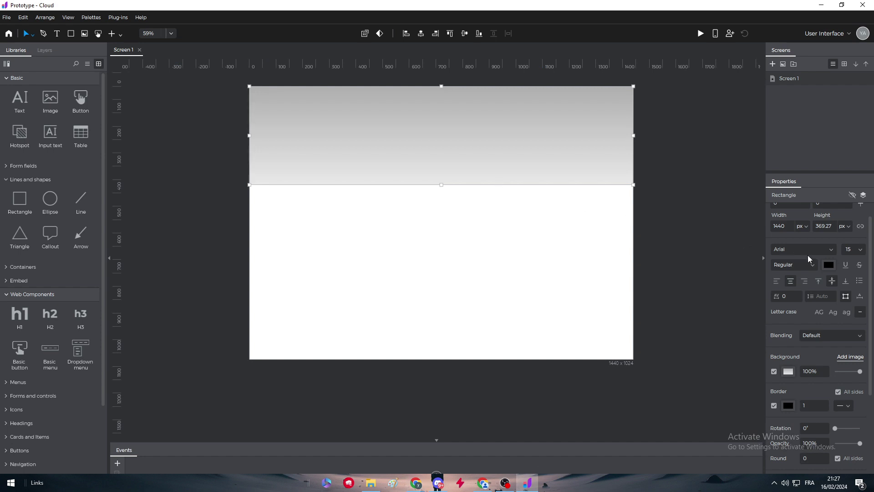
click(789, 371)
click(788, 372)
click(774, 316)
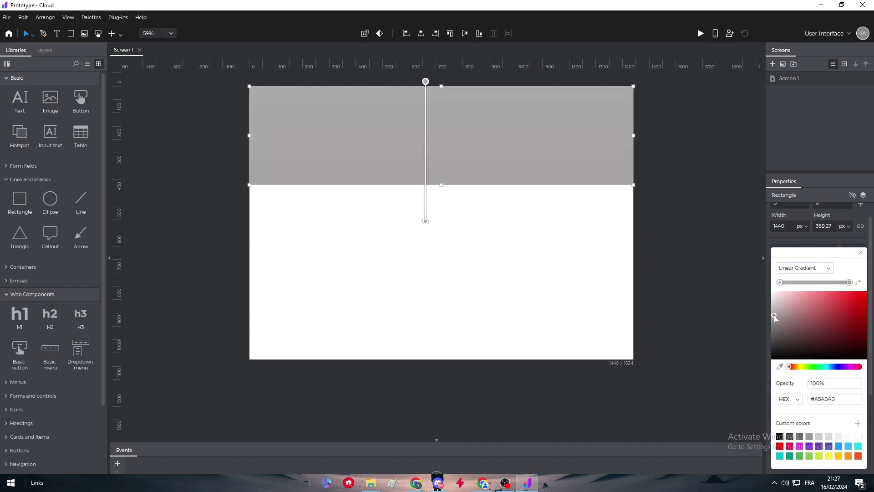
drag(774, 316, 766, 337)
click(709, 289)
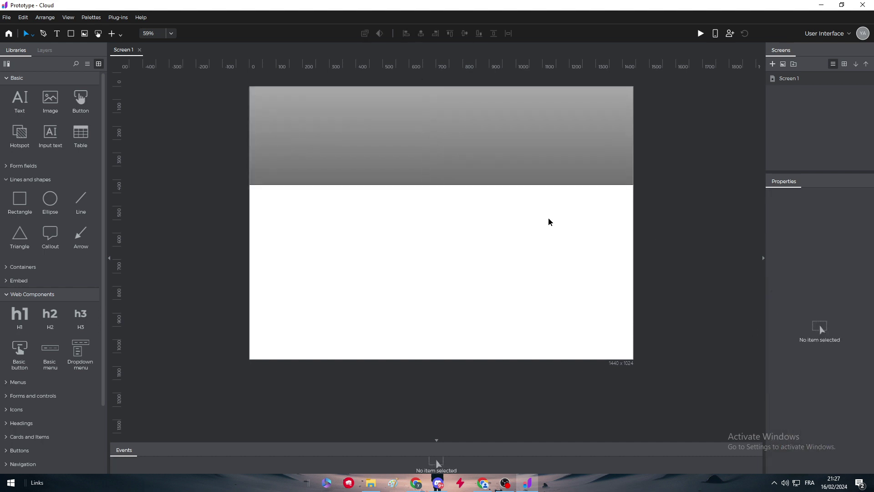
Check the reference image again and drop a text element into the header.
click(363, 176)
click(503, 264)
mouse_move(416, 483)
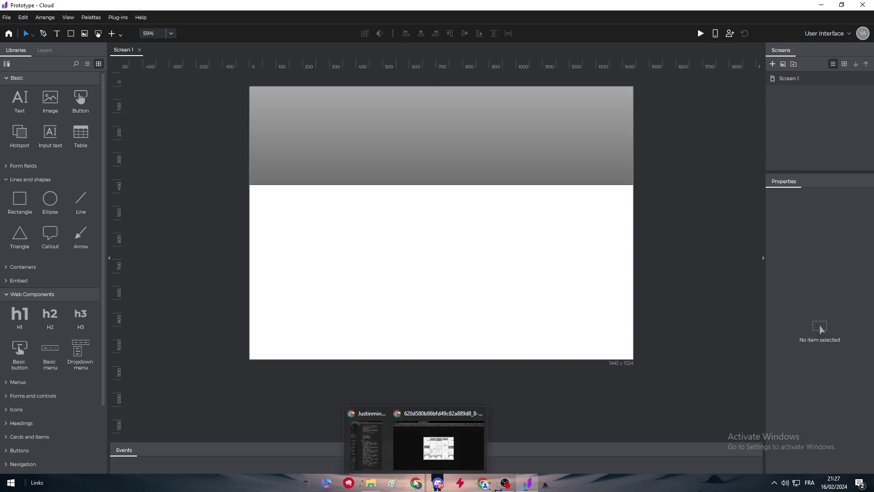
click(438, 439)
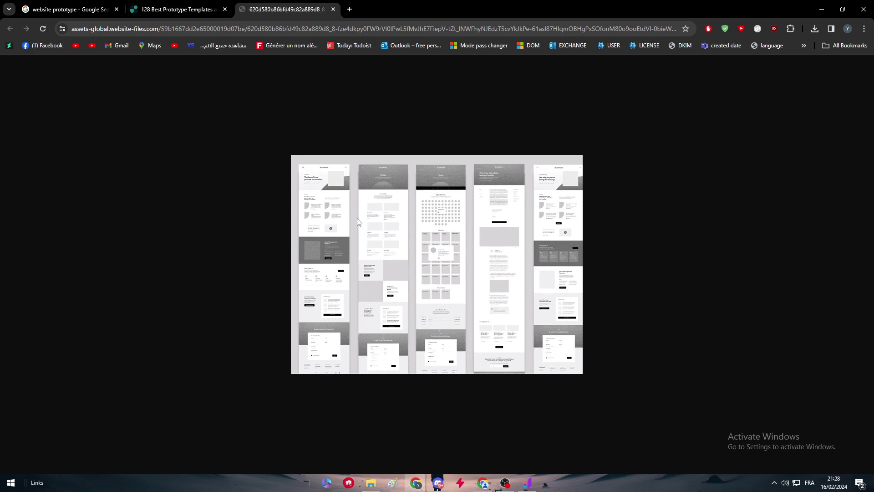
click(528, 482)
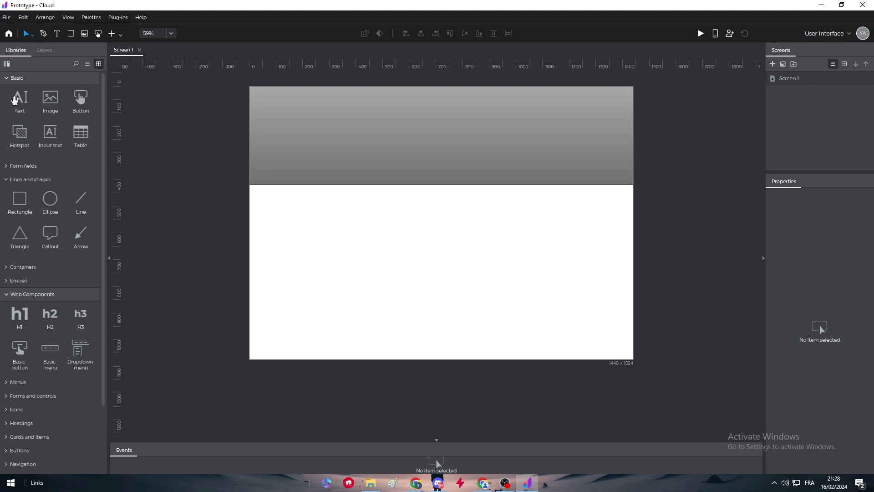
drag(18, 99, 416, 136)
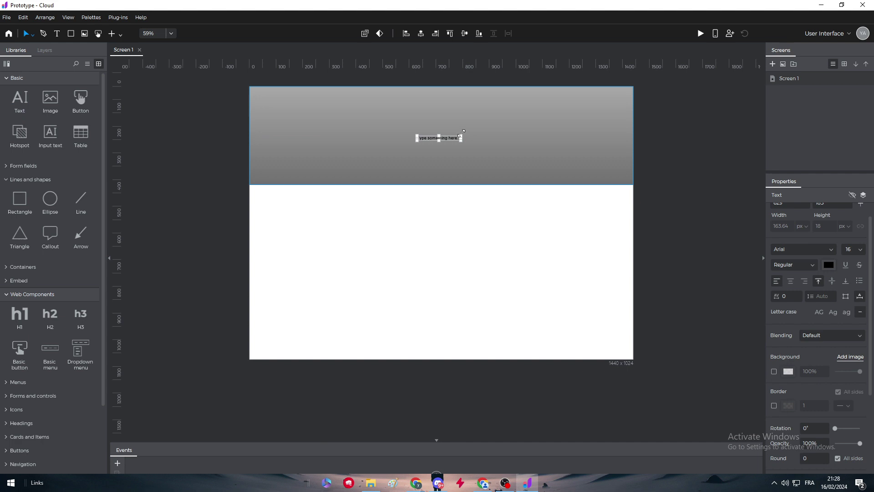
Change the text to 'WEBSITE NAME' with font size 26.
double_click(450, 140)
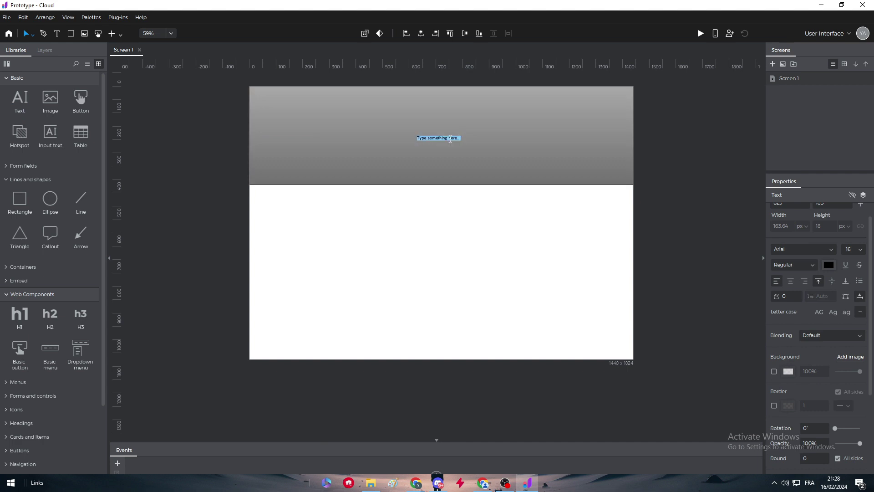
text(WEBSI)
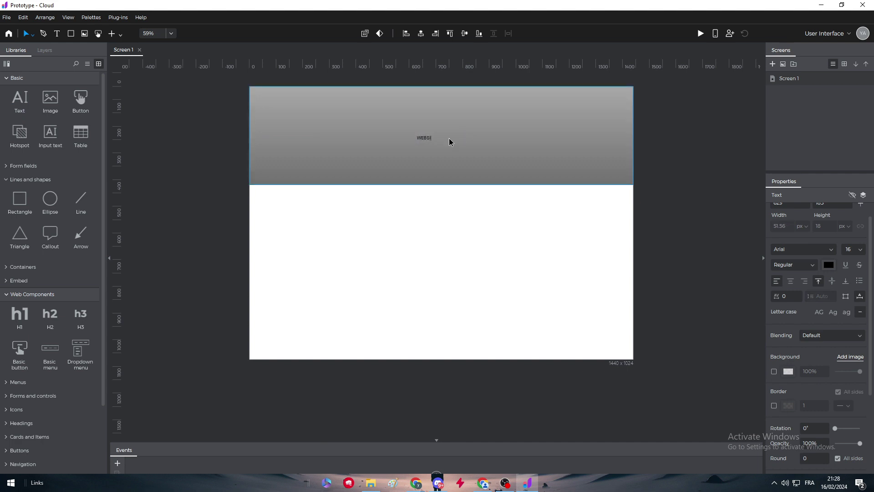
text(TE NAME)
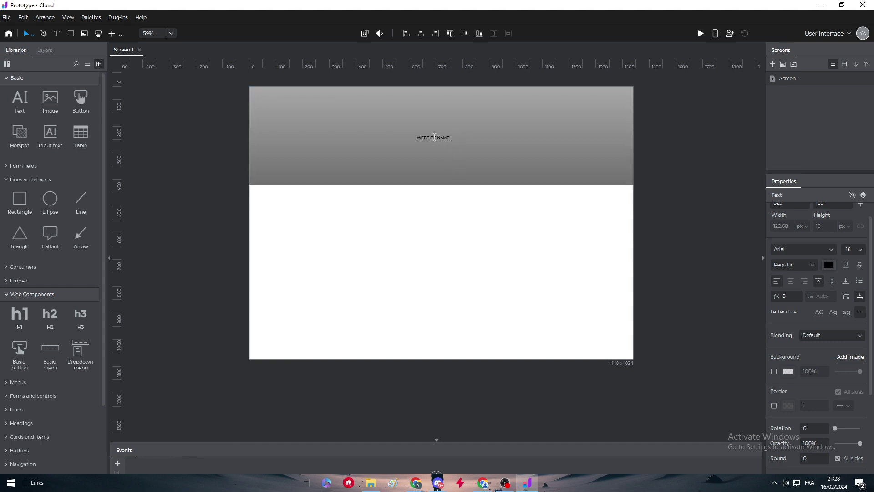
click(435, 138)
click(435, 139)
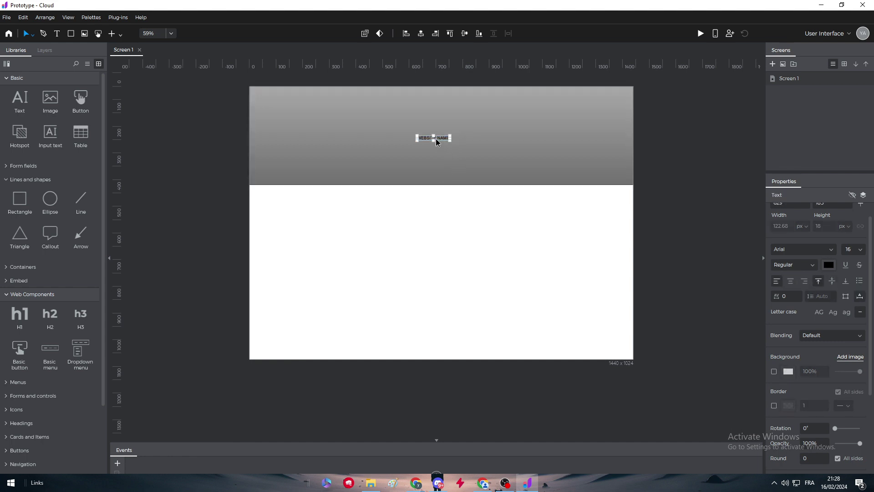
click(853, 251)
click(860, 253)
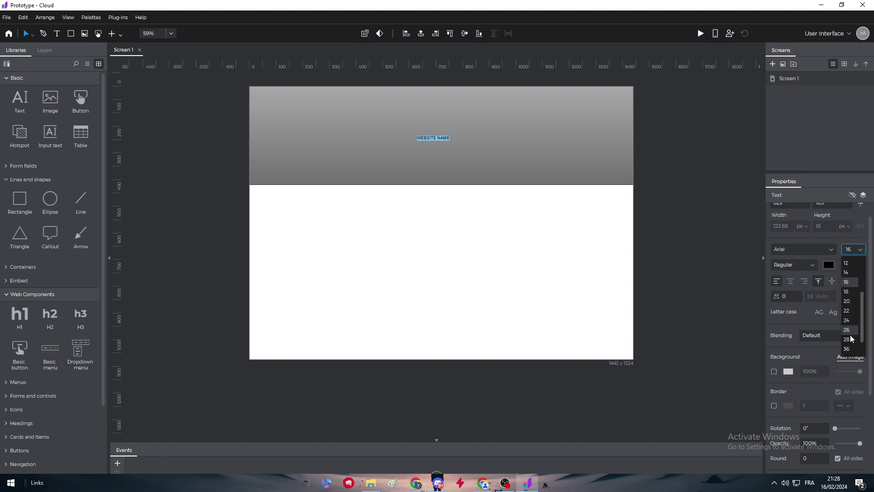
click(849, 335)
Move WEBSITE NAME to the header's top-left corner and make it white.
click(609, 275)
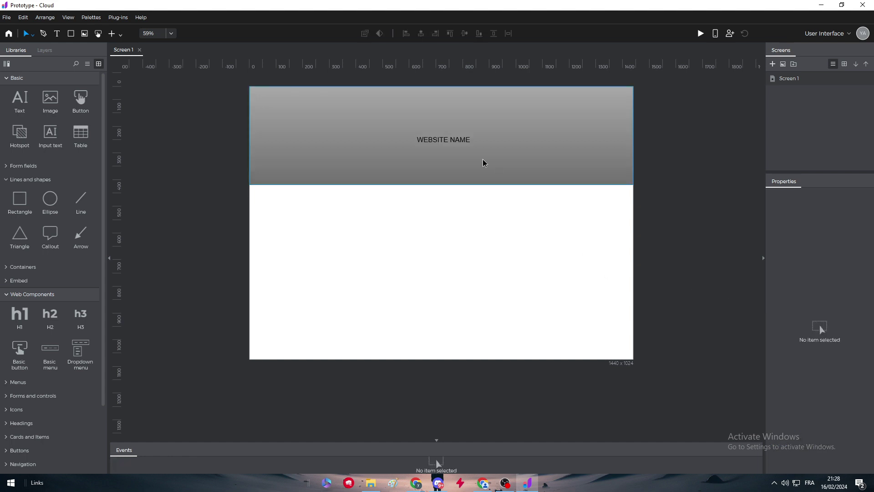
drag(455, 137, 298, 100)
click(351, 250)
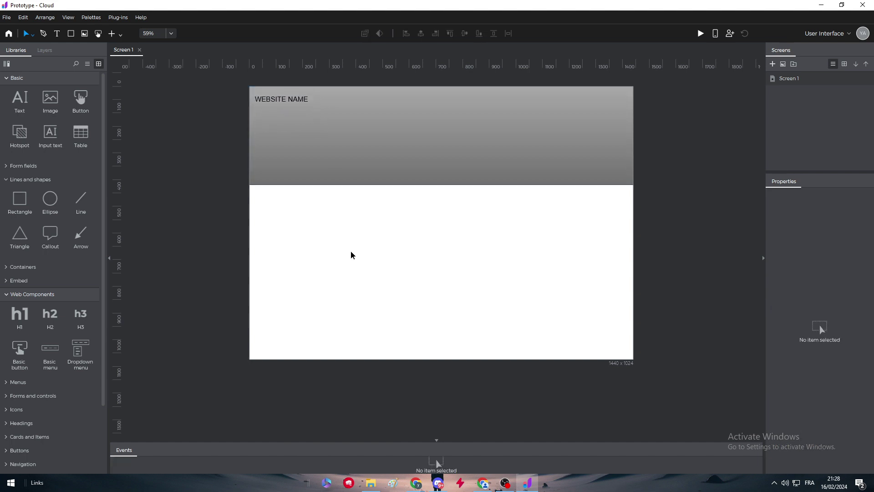
click(285, 103)
click(826, 265)
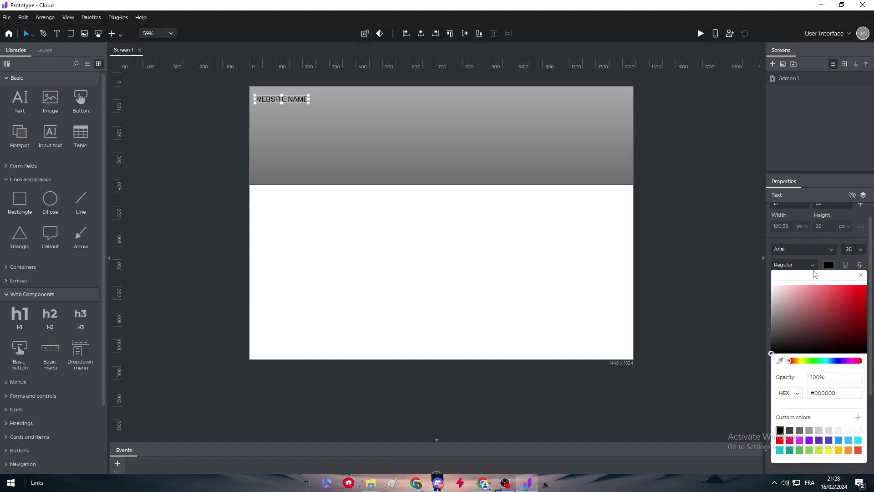
click(815, 273)
click(421, 209)
Set WEBSITE NAME's font to Gilroy with Light weight.
click(293, 101)
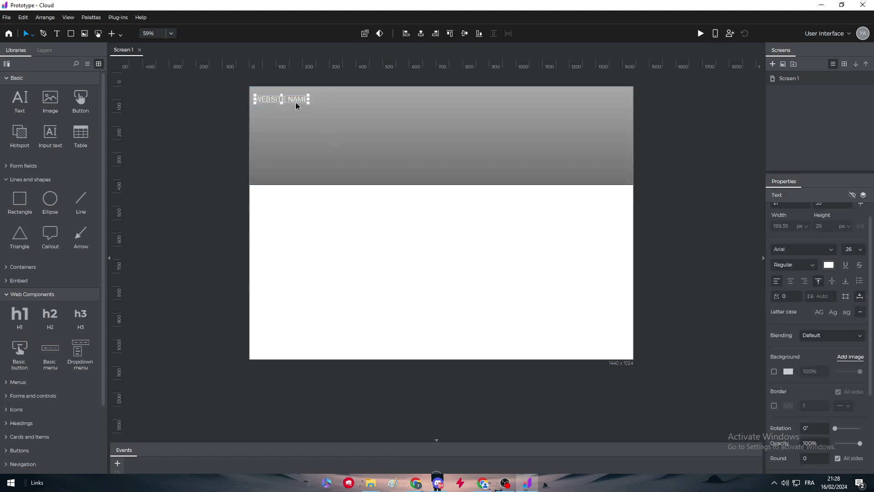
click(834, 249)
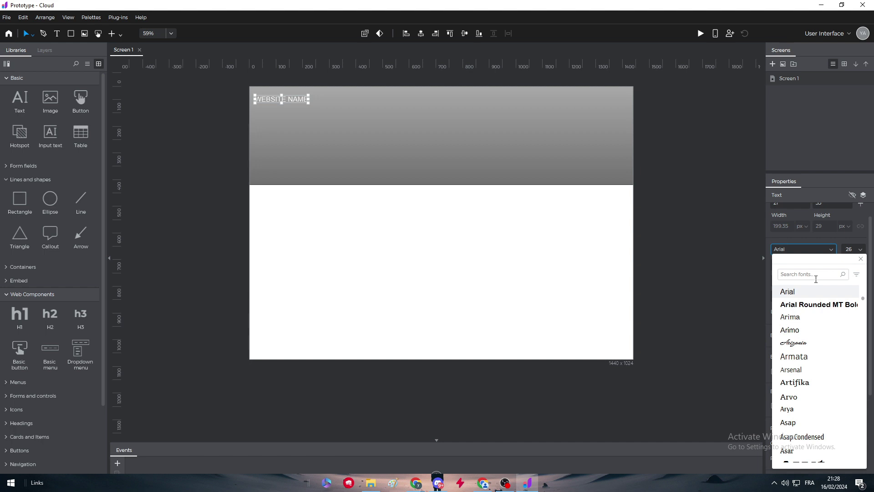
text(Gil)
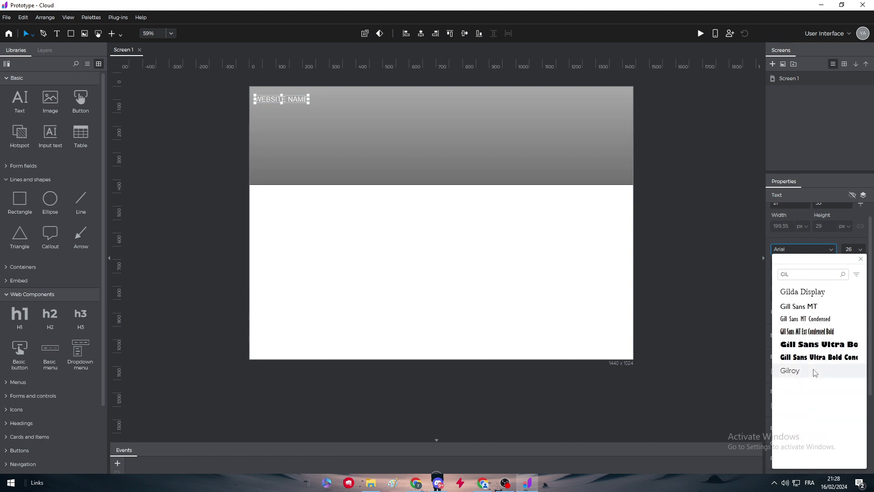
click(815, 372)
click(808, 265)
click(792, 288)
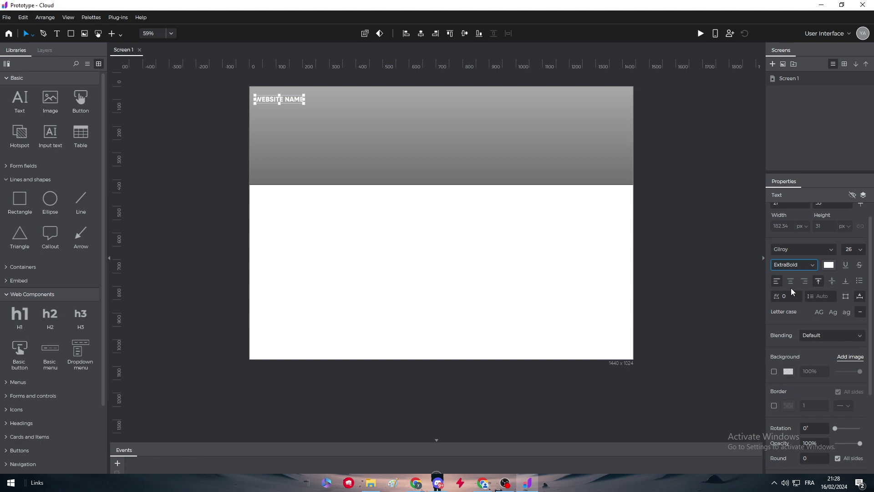
click(794, 264)
click(791, 276)
click(353, 246)
click(276, 101)
click(357, 208)
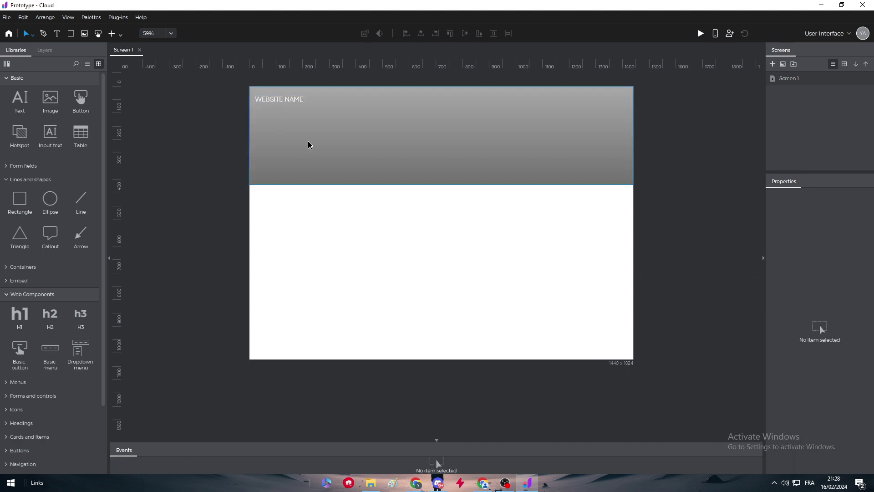
click(273, 99)
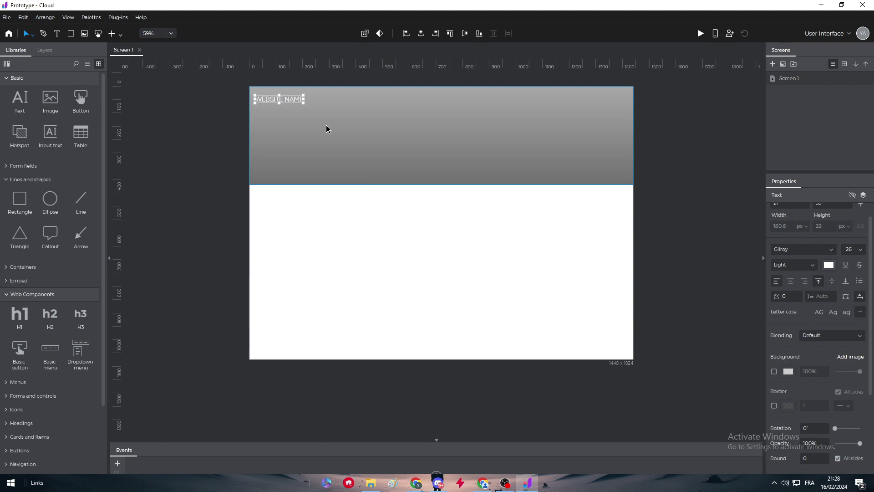
Duplicate WEBSITE NAME to the right and retype the copy as 'Home'.
drag(300, 103, 427, 103)
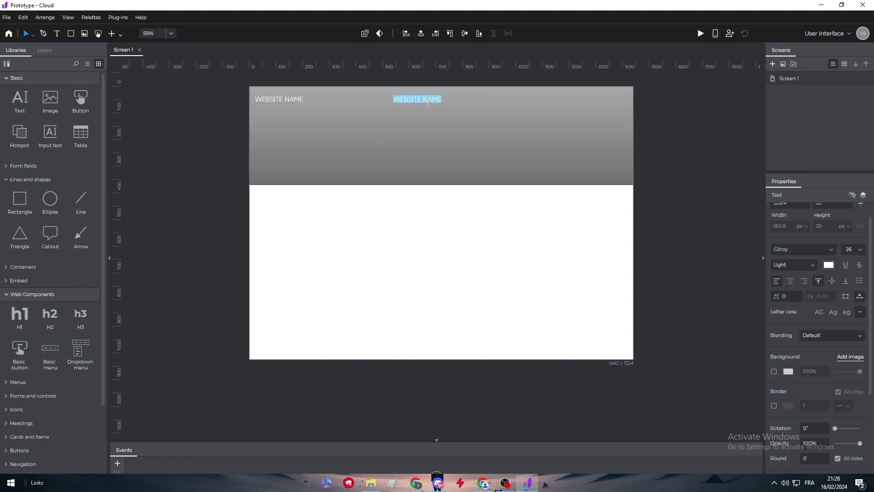
text(hO)
key(BackSpace)
key(BackSpace)
key(BackSpace)
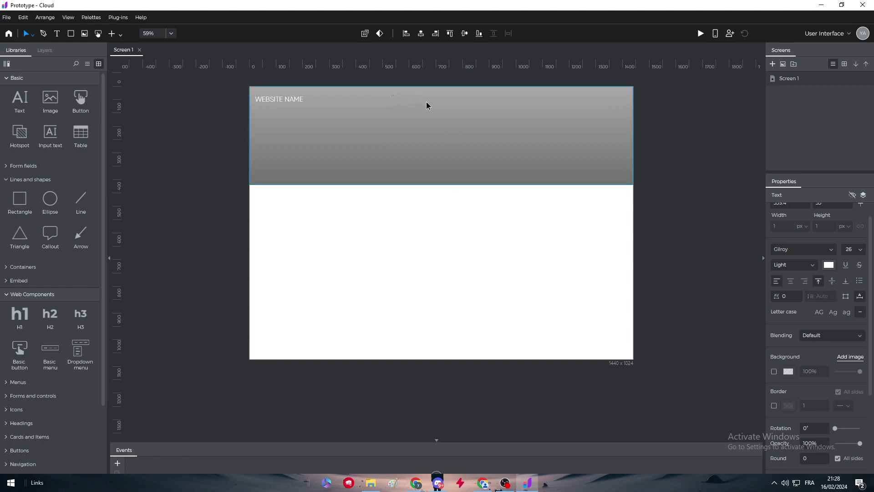
text(Home)
click(455, 247)
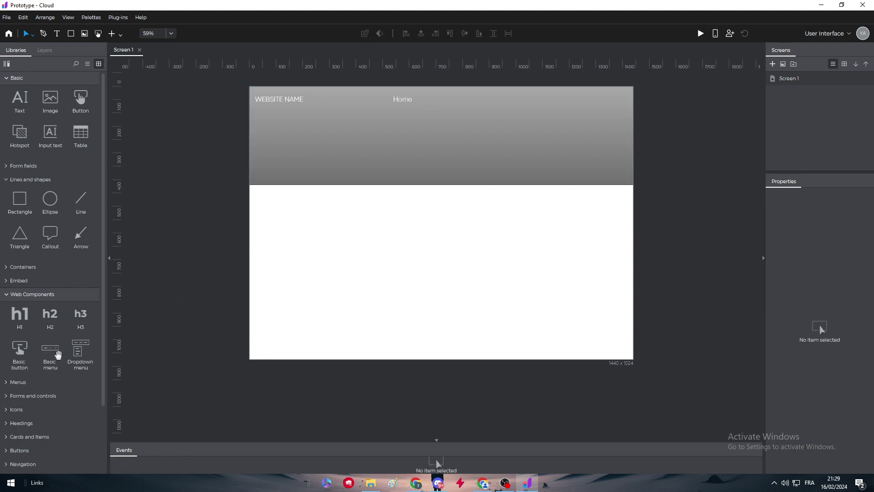
Add a basic menu beside Home, then select and delete it.
click(9, 383)
scroll(9, 387, down, 1)
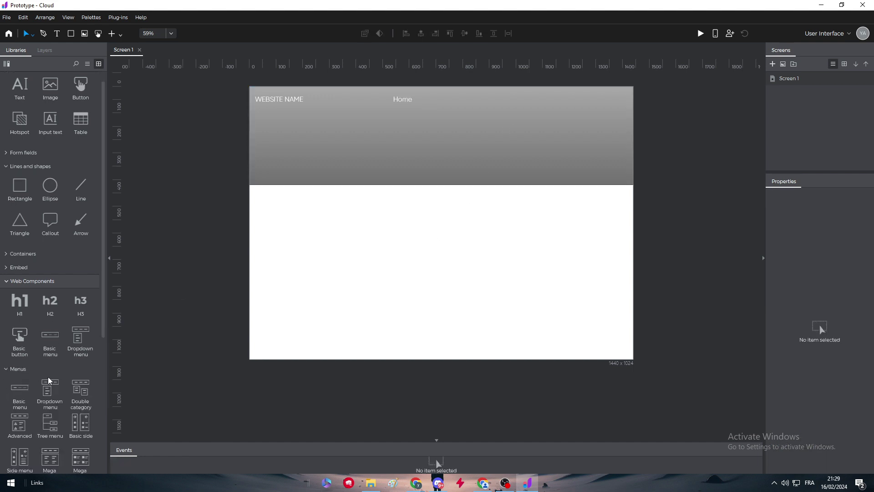
drag(28, 394, 358, 95)
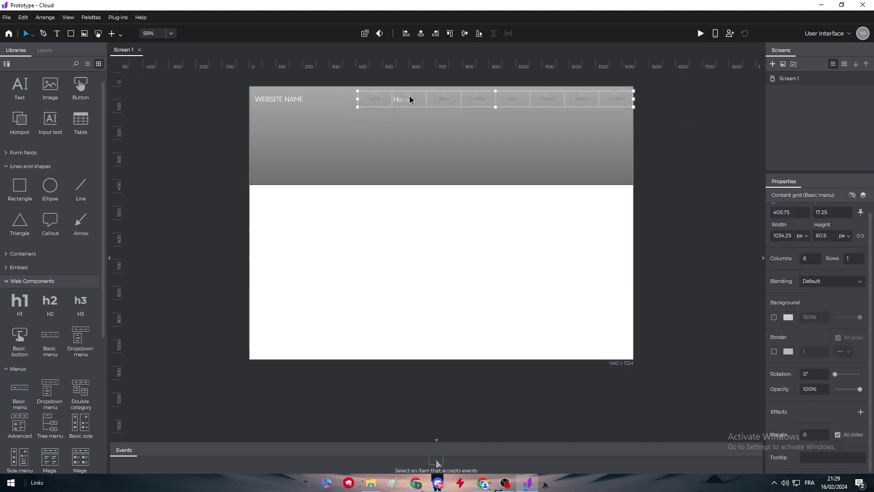
click(409, 96)
click(365, 92)
drag(378, 91, 411, 105)
key(Delete)
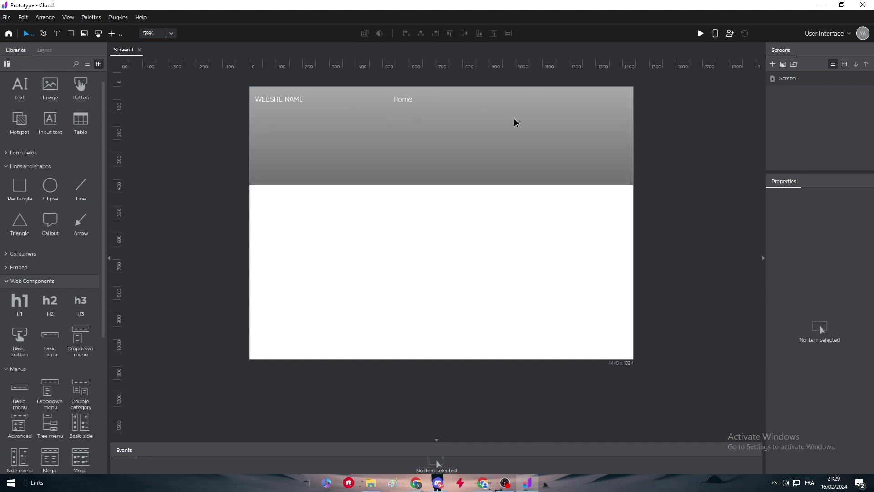
Copy Home into an 'About us' link and shift both links right.
click(403, 99)
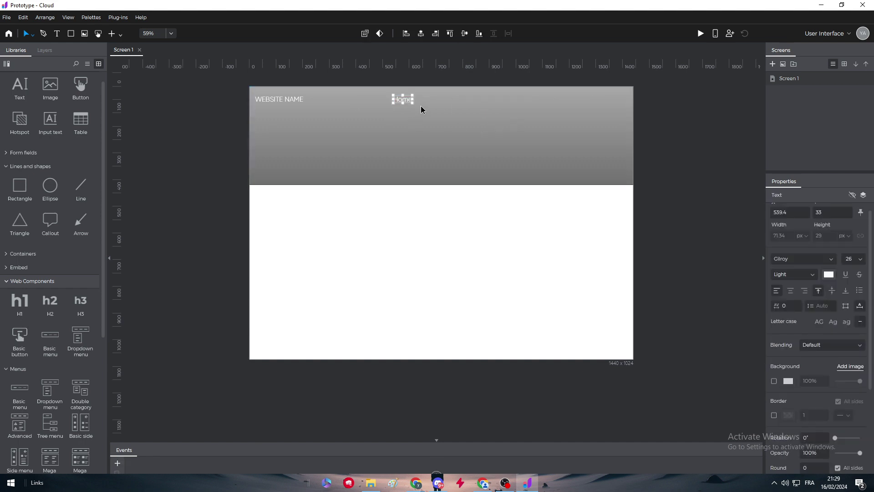
drag(413, 102, 439, 101)
double_click(436, 103)
text(About u)
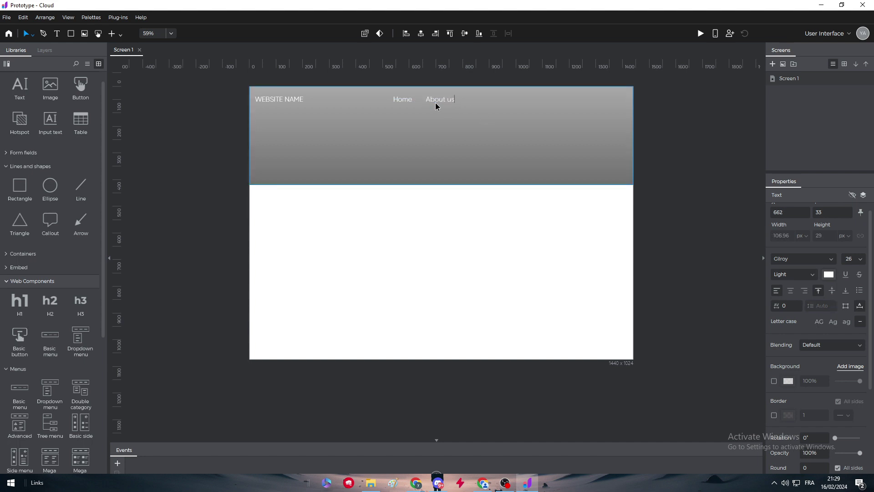
text(s)
click(400, 99)
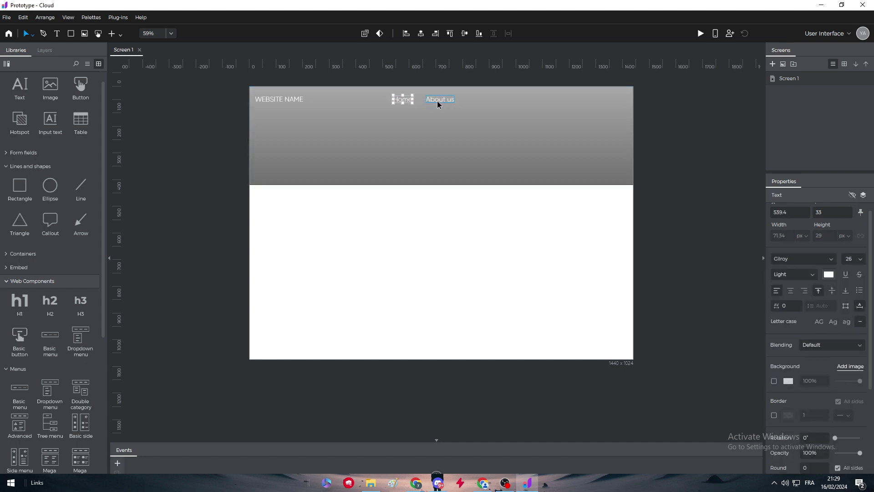
shift+click(438, 104)
drag(429, 99, 488, 100)
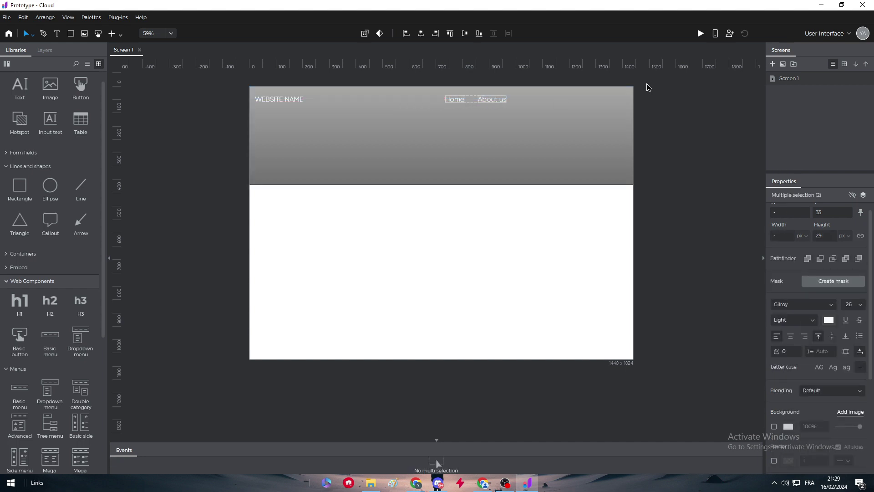
click(648, 88)
Duplicate the pair and retype the copies as 'Privacy Policy' and 'Contact Us'.
click(487, 99)
shift+click(456, 99)
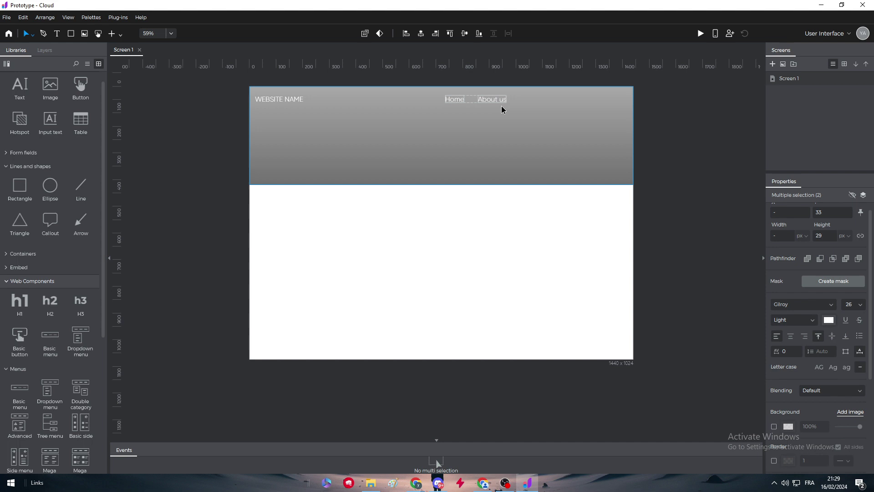
drag(495, 101, 569, 100)
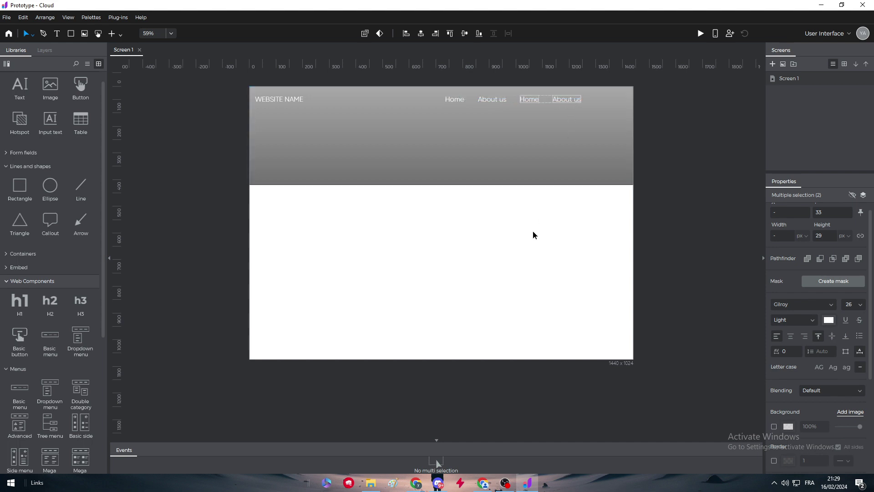
double_click(529, 99)
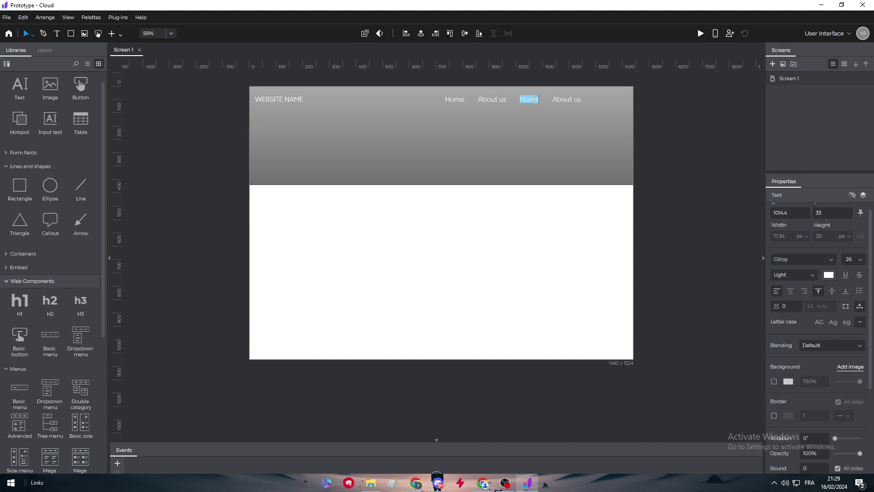
text(Privacy Po)
drag(572, 101, 598, 105)
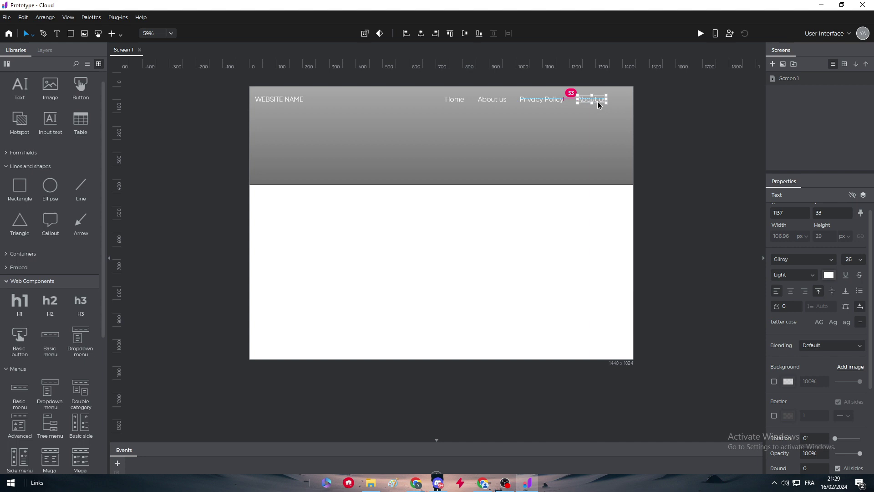
double_click(594, 99)
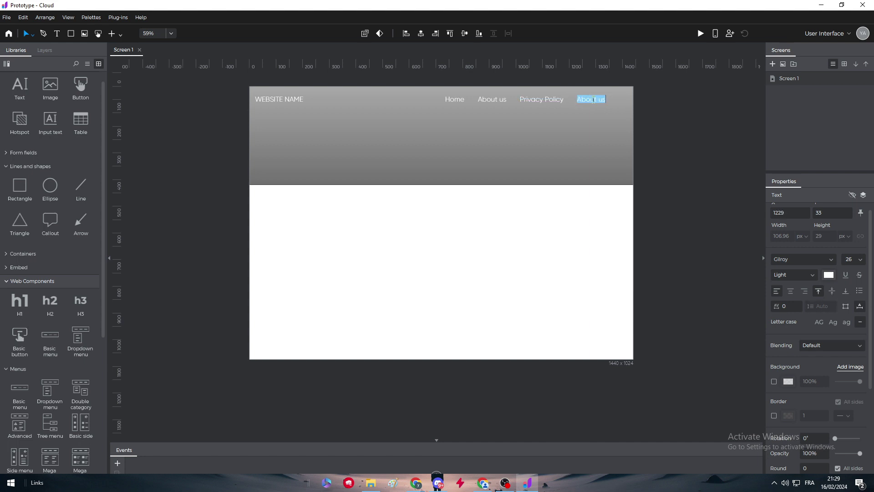
text(Co)
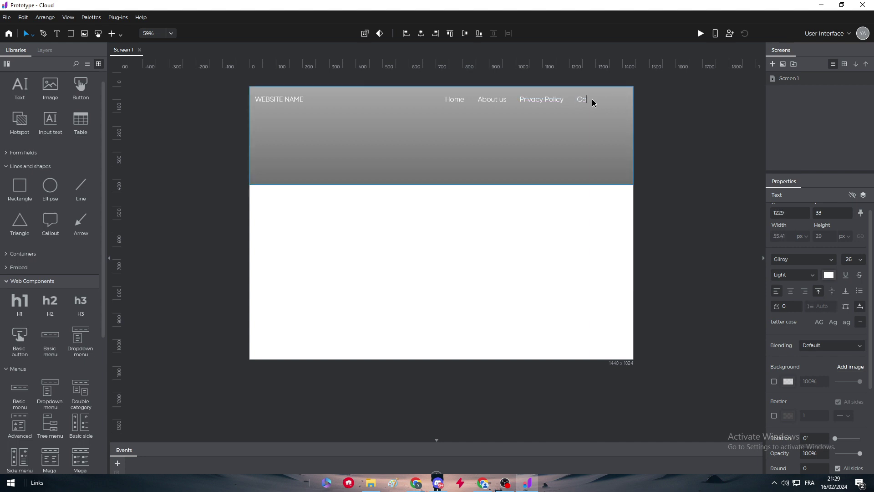
text(ntact us)
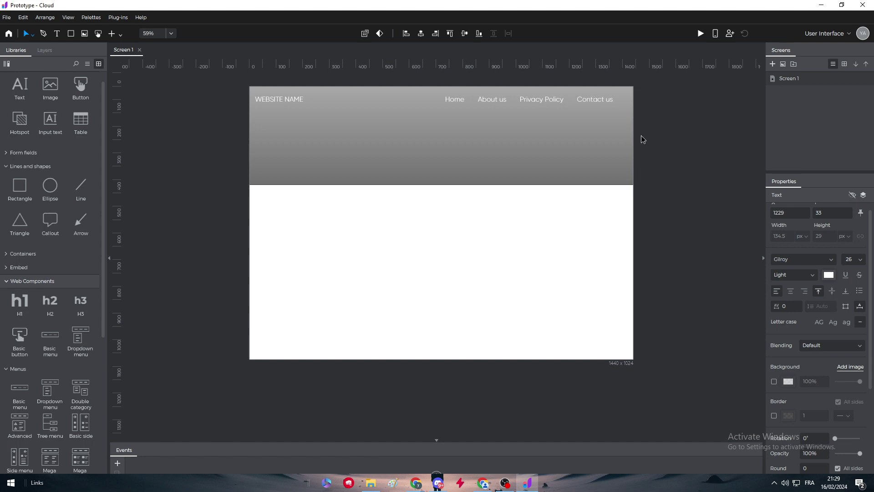
key(BackSpace)
key(BackSpace)
Finish the 'Us' nav label and drop a new button into the header below the links.
text(Us)
click(735, 119)
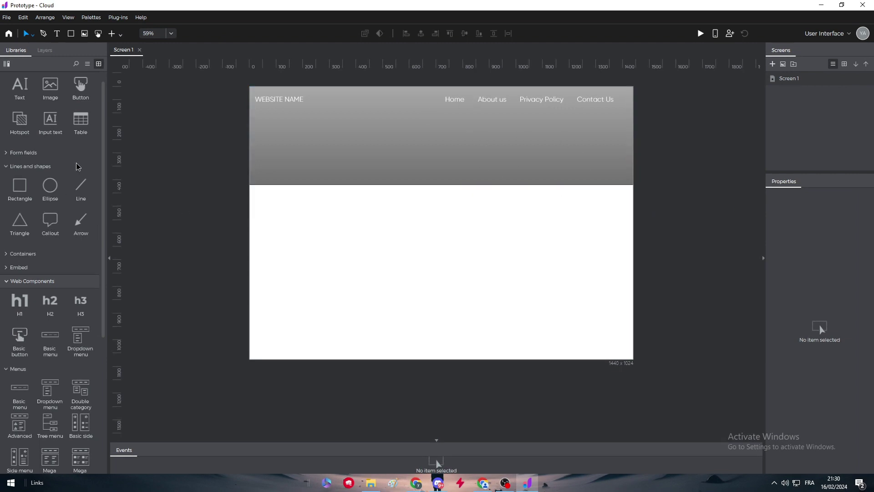
scroll(77, 157, up, 1)
drag(77, 104, 436, 170)
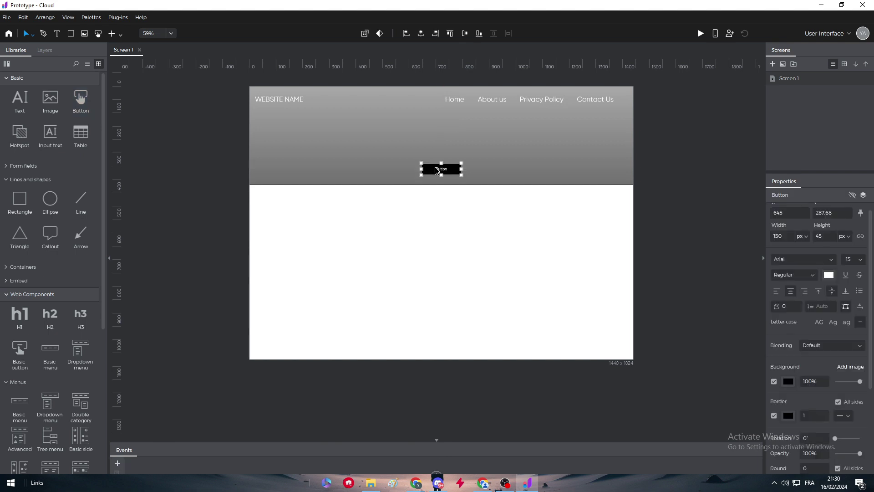
double_click(441, 171)
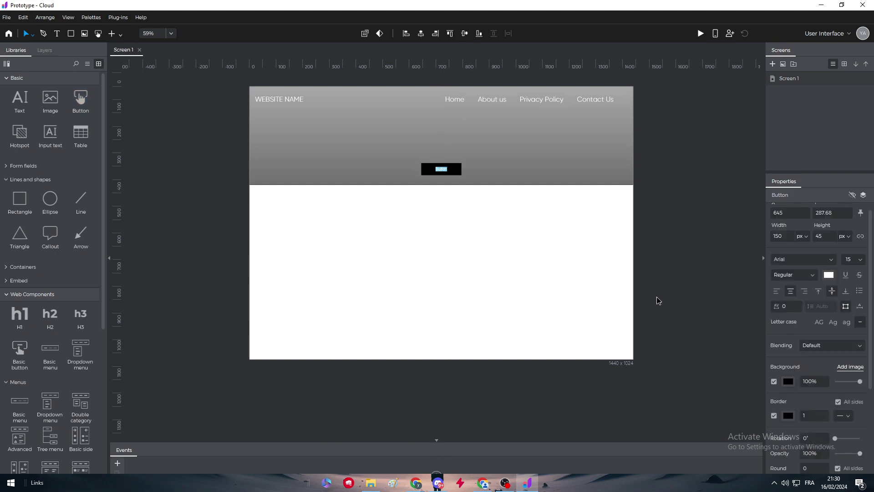
Give the button a linear gradient fill and turn off its black border.
click(788, 386)
click(804, 267)
click(796, 292)
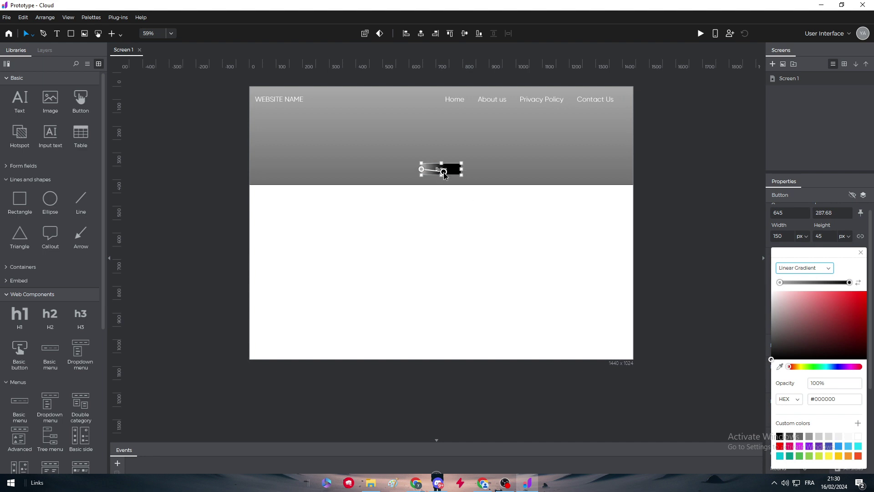
mouse_move(444, 172)
mouse_down()
mouse_move(455, 180)
mouse_move(424, 168)
mouse_move(452, 162)
mouse_move(444, 180)
mouse_up()
click(613, 236)
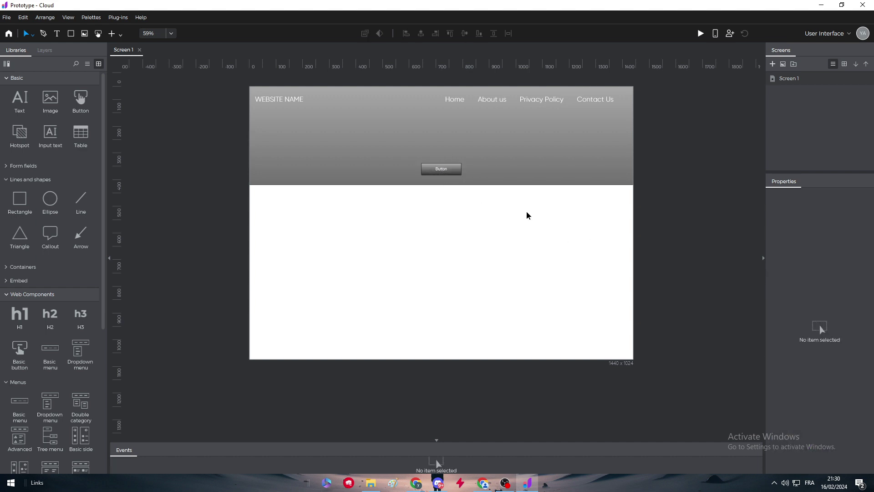
click(433, 169)
click(774, 416)
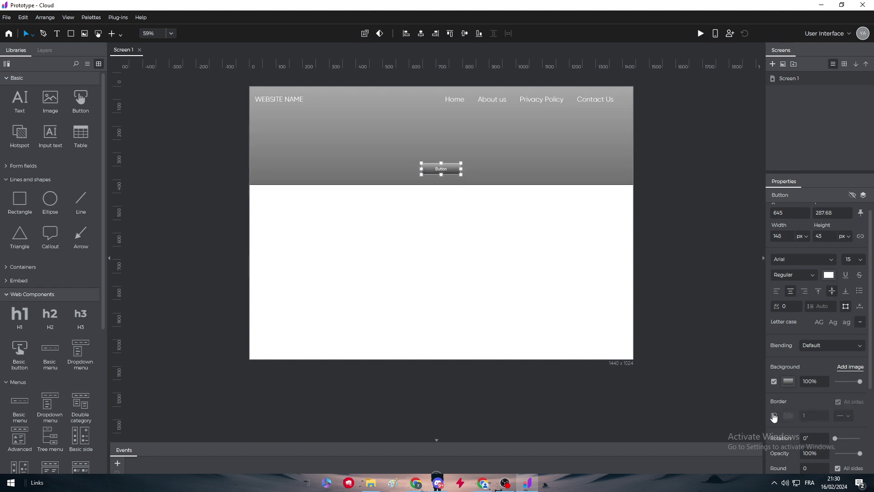
Try a plain light, fully transparent background on the button.
click(512, 263)
click(452, 171)
click(860, 382)
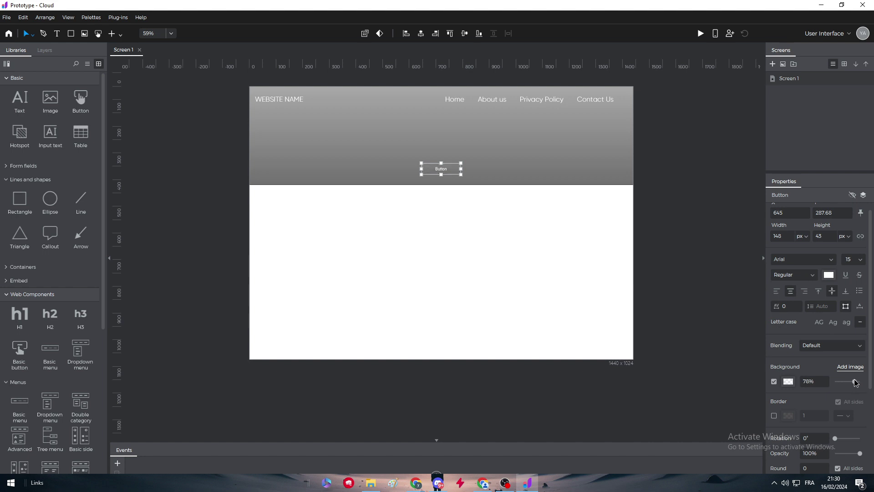
scroll(859, 381, down, 3)
click(517, 267)
click(451, 170)
scroll(857, 385, up, 3)
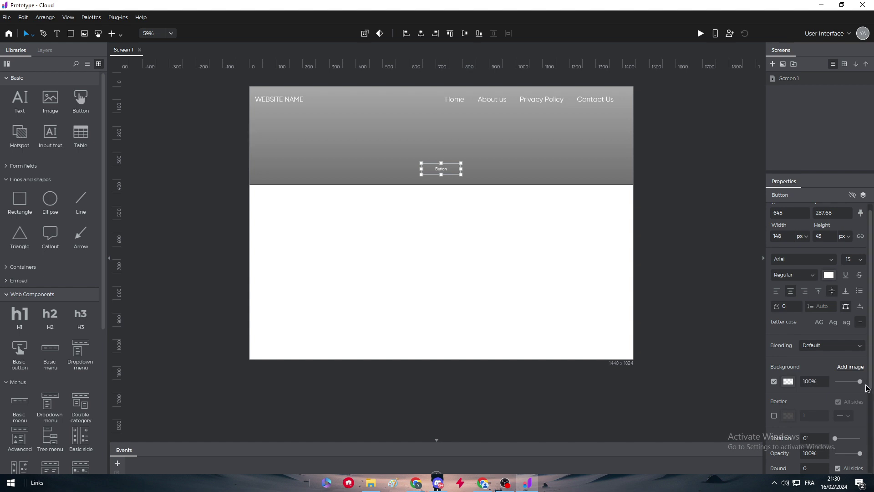
drag(860, 382, 837, 382)
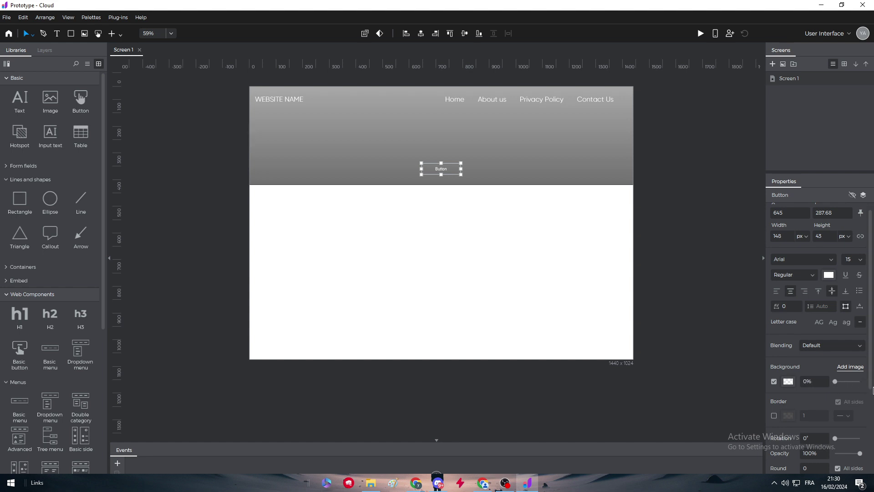
Reapply the linear gradient at 100% opacity with dark grey colour stops.
click(788, 382)
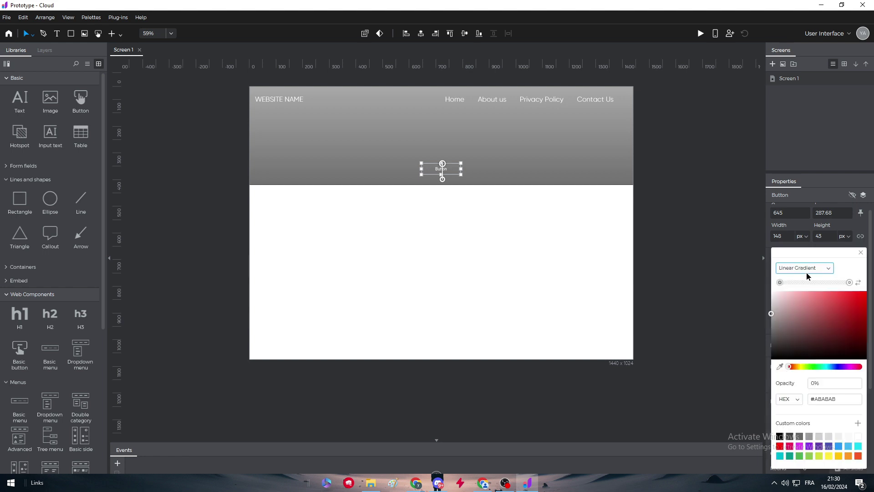
click(806, 269)
click(801, 294)
click(817, 384)
text(100)
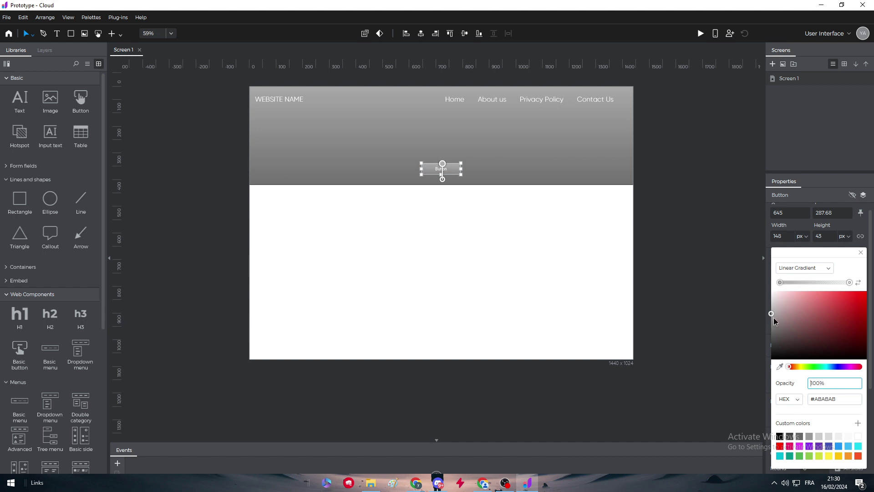
drag(774, 318, 734, 338)
click(849, 283)
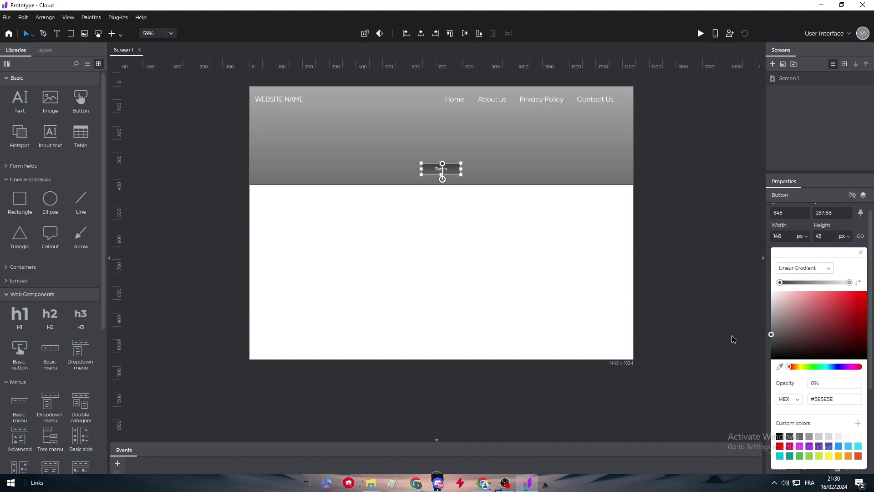
click(551, 293)
Set the button label's font size to 22.
click(455, 171)
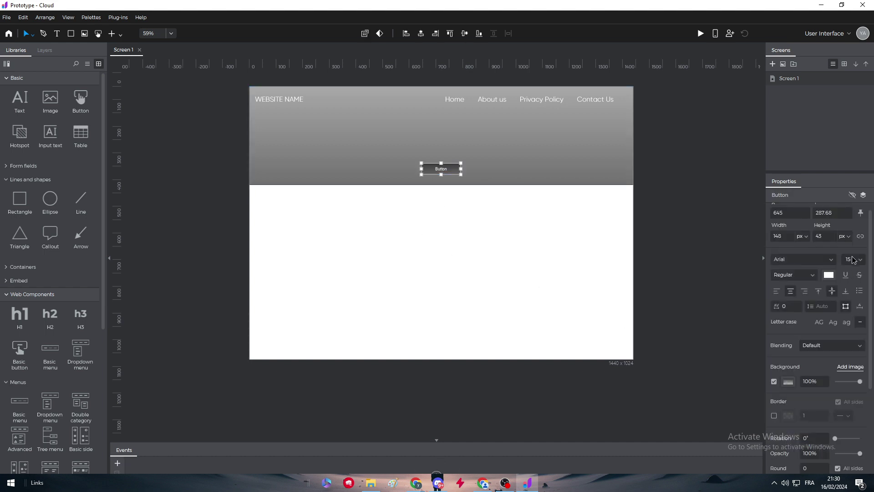
click(856, 259)
double_click(442, 169)
click(861, 259)
click(850, 325)
click(591, 276)
click(458, 172)
click(559, 276)
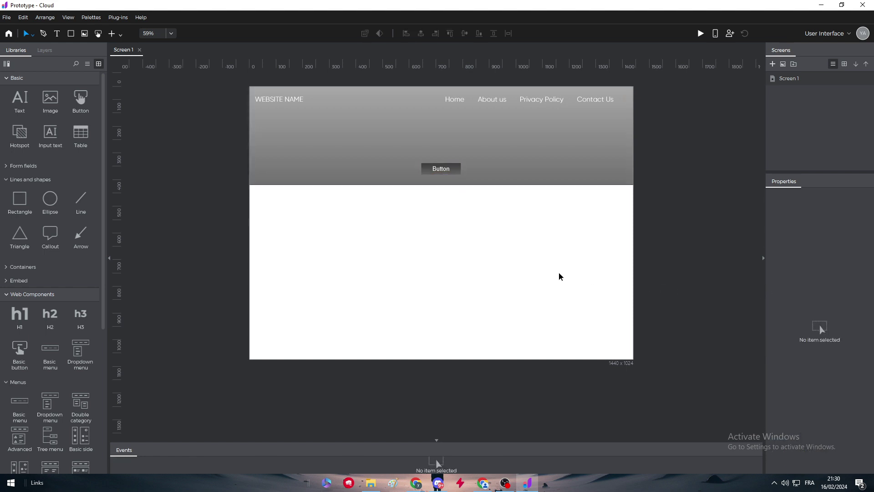
click(550, 183)
click(609, 326)
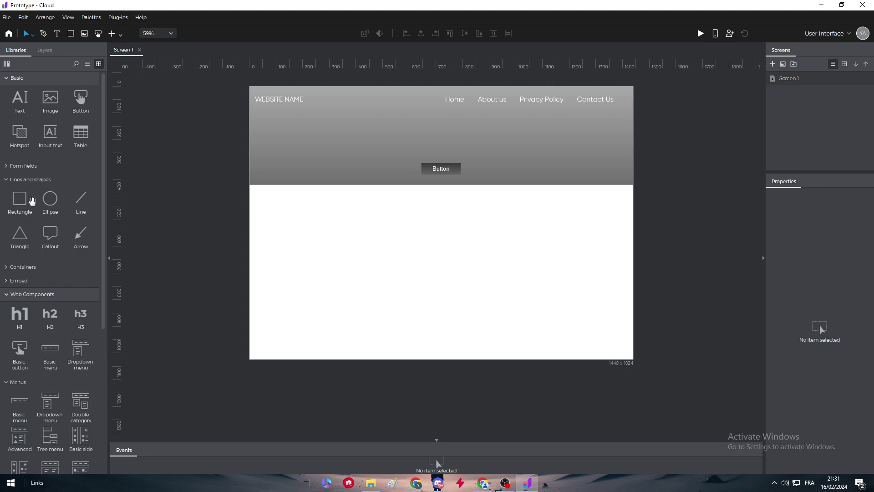
Place a 323 × 173 rectangle below the header, borderless, filled with the header's grey.
drag(20, 199, 320, 218)
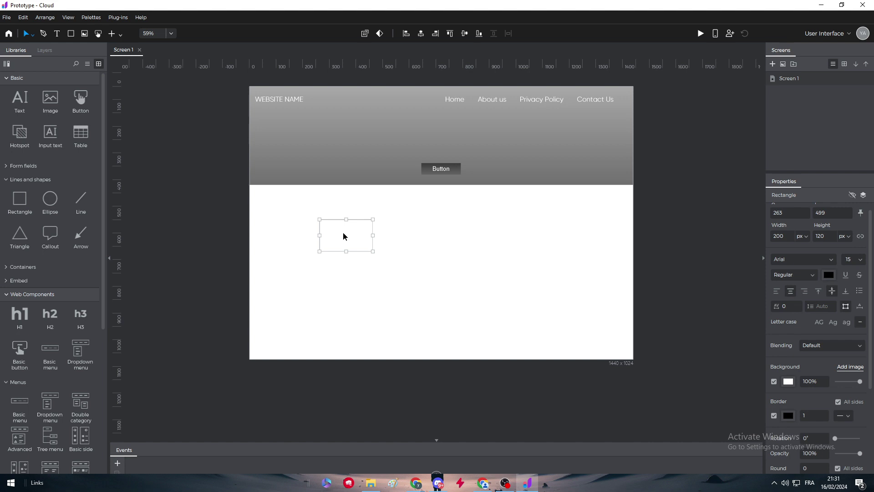
drag(371, 252, 405, 265)
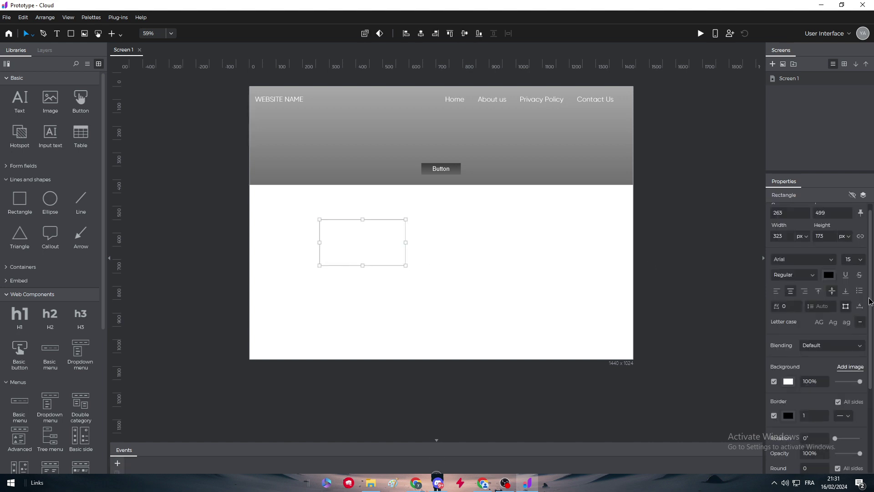
click(774, 416)
click(789, 381)
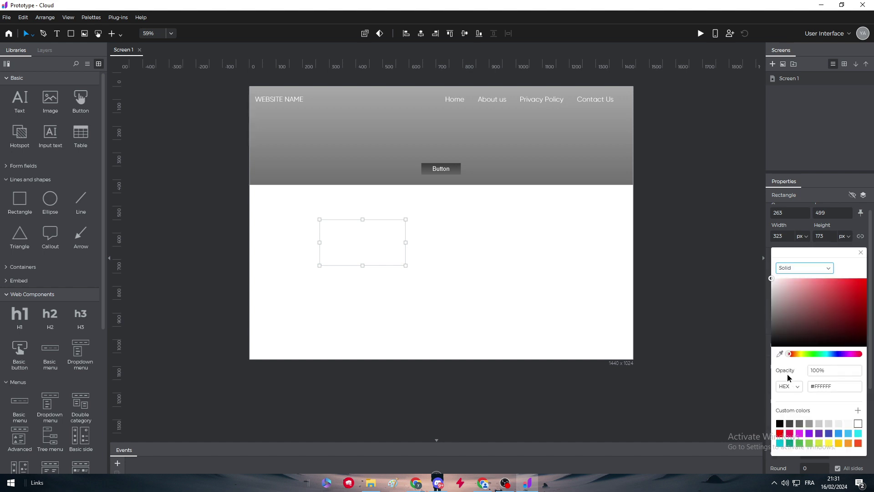
drag(779, 304, 734, 294)
click(780, 354)
click(542, 181)
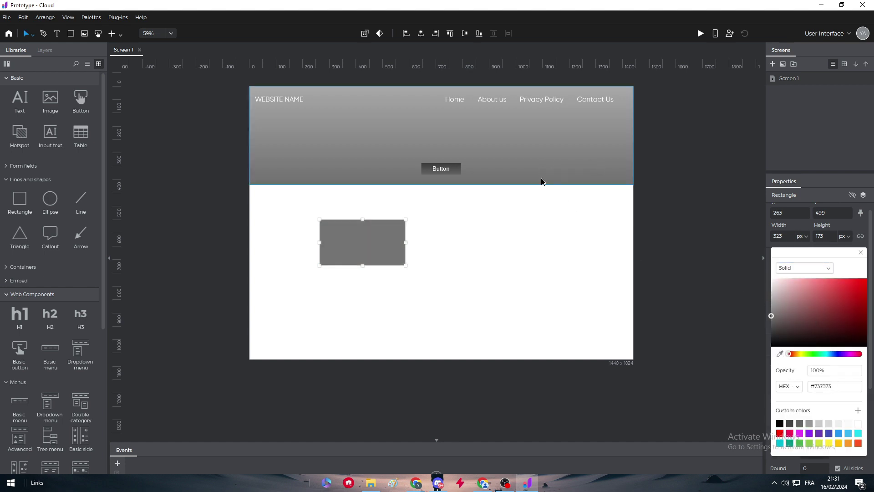
click(554, 255)
Set the rectangle's fill opacity to 70% and duplicate it lower right.
click(342, 240)
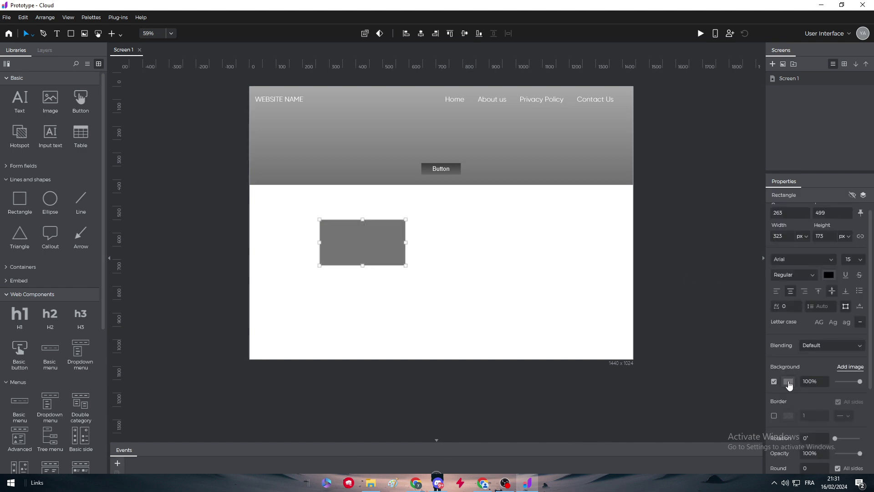
drag(860, 383, 853, 386)
click(538, 288)
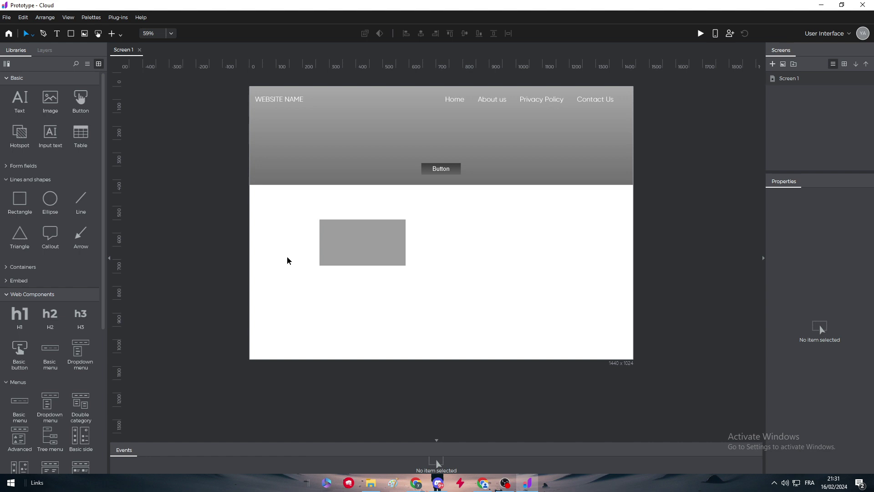
click(324, 255)
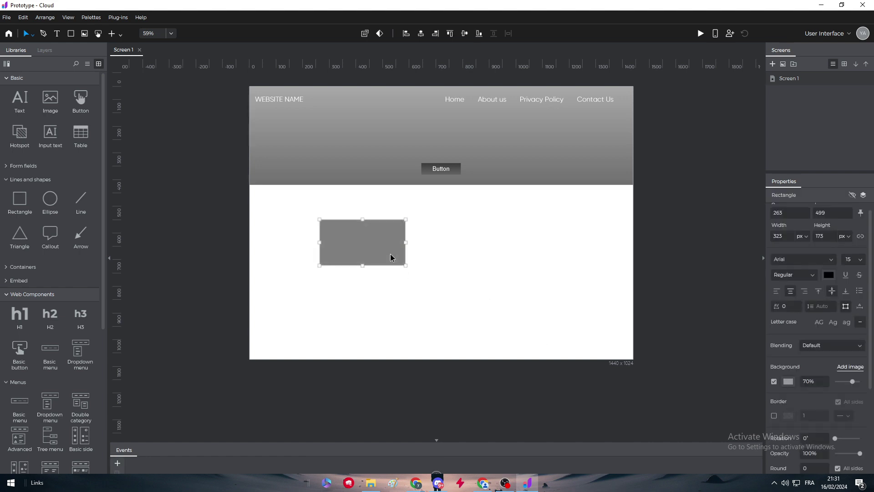
drag(392, 256, 534, 297)
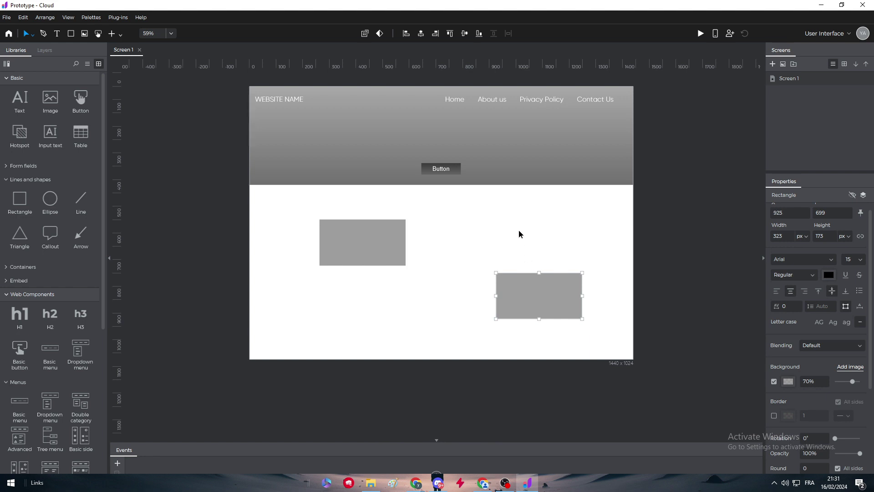
click(464, 238)
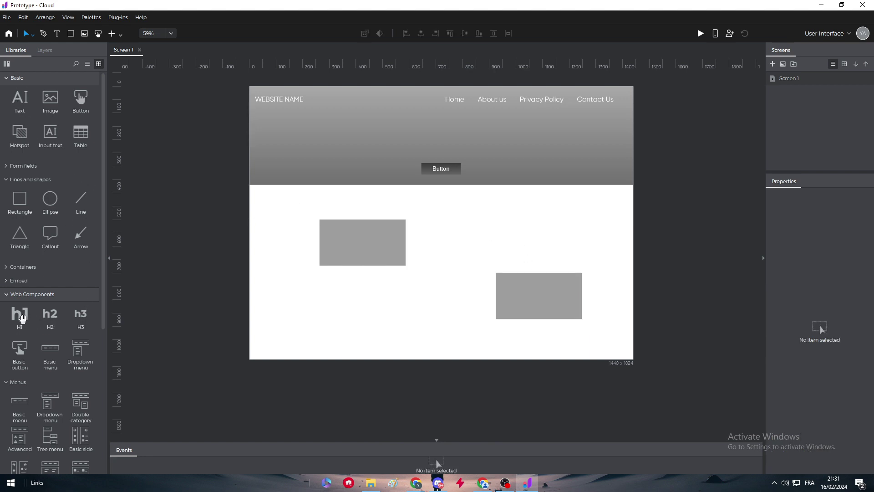
Stack left-aligned H1 (46 px), H2 (34 px) and H3 (24 px) Lorem ipsum texts beside the first rectangle.
drag(22, 318, 411, 220)
drag(50, 315, 502, 246)
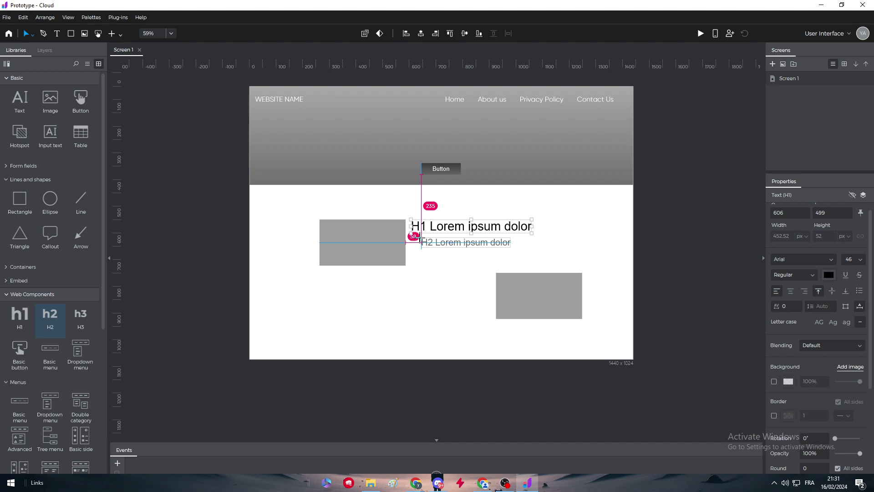
drag(420, 240, 410, 236)
click(421, 302)
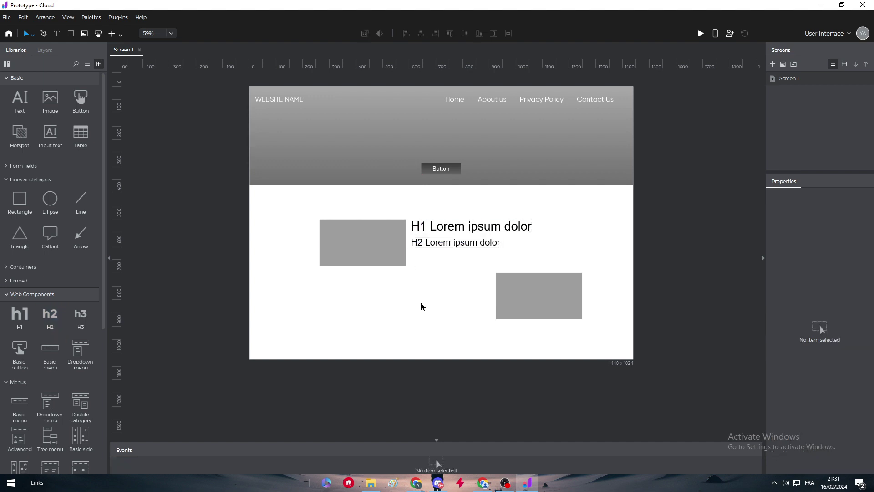
drag(89, 329, 424, 258)
click(434, 245)
click(434, 268)
click(424, 260)
click(460, 247)
Retitle the H1 'ARTICLE 1' and make it bold.
double_click(464, 226)
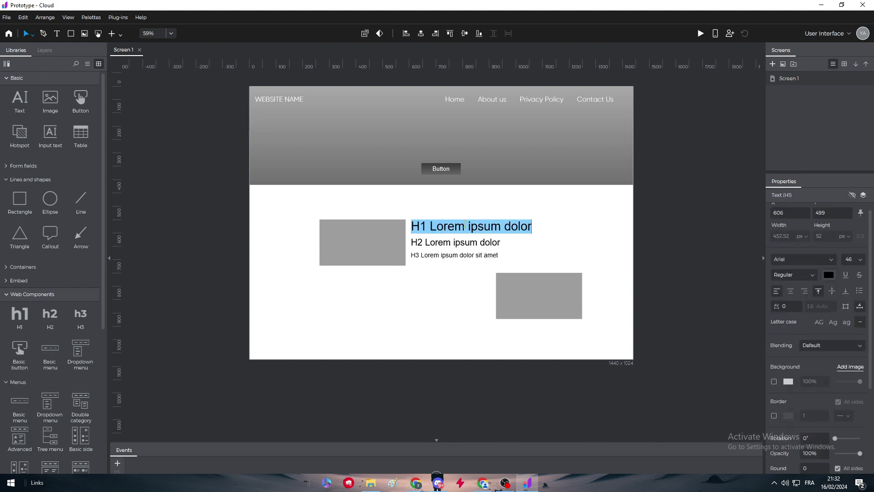
text(A)
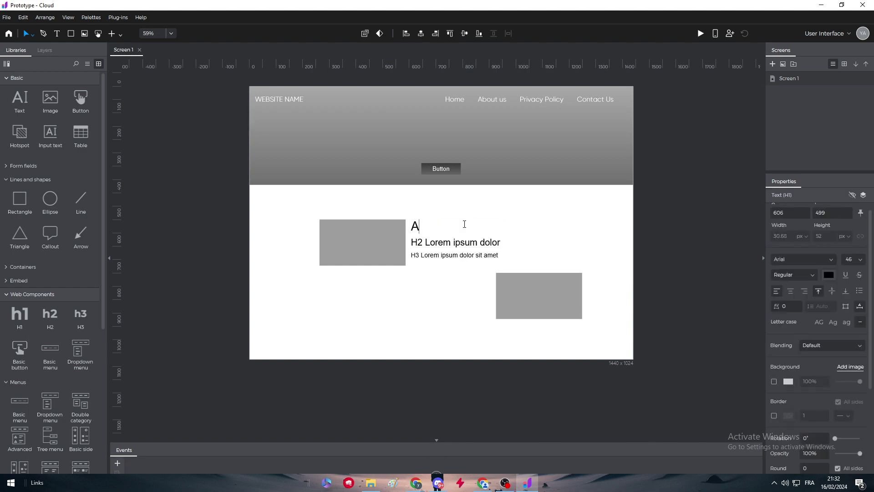
text(RTICLE 1)
double_click(436, 225)
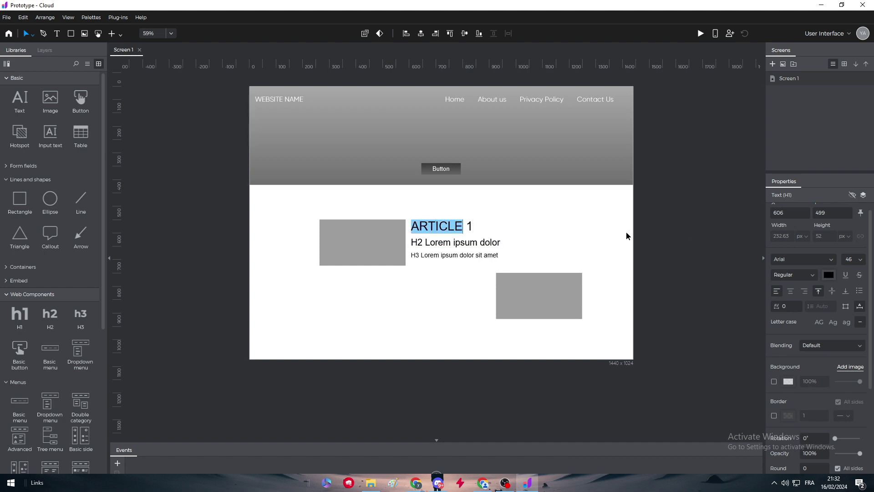
key(shift+End)
click(795, 275)
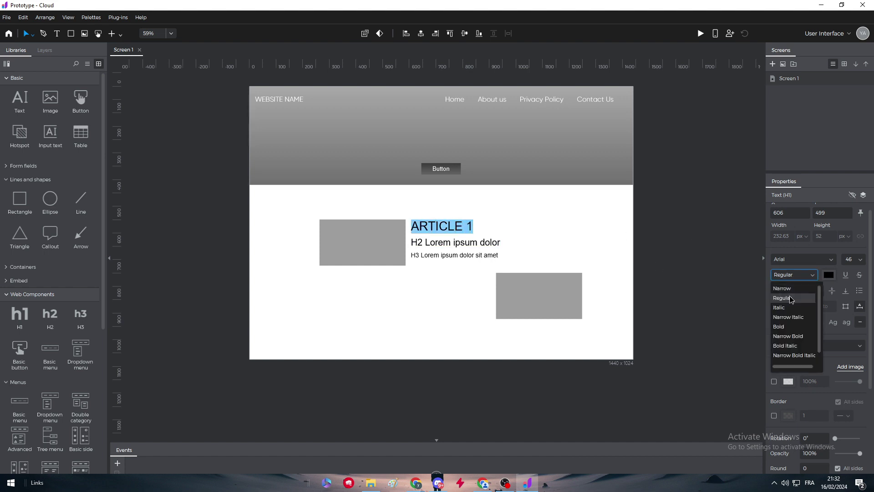
click(779, 326)
click(591, 245)
Replace the H2 text with 'Sport'.
click(453, 242)
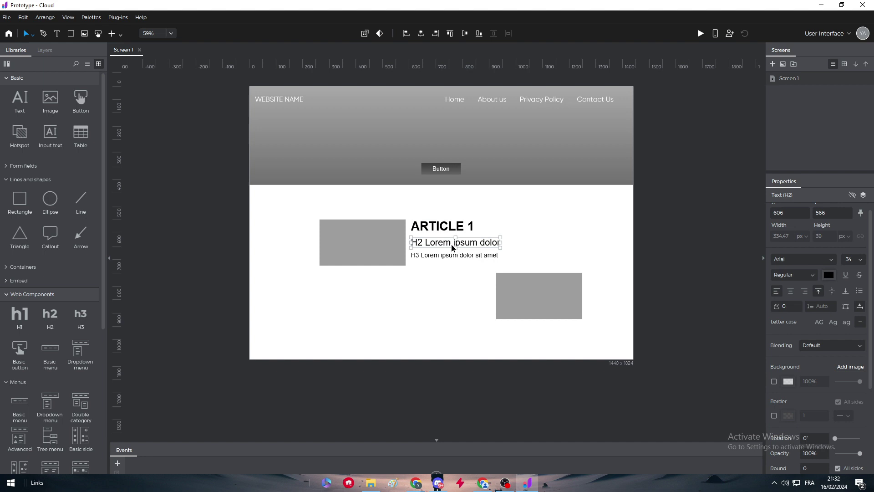
double_click(454, 243)
text(H1)
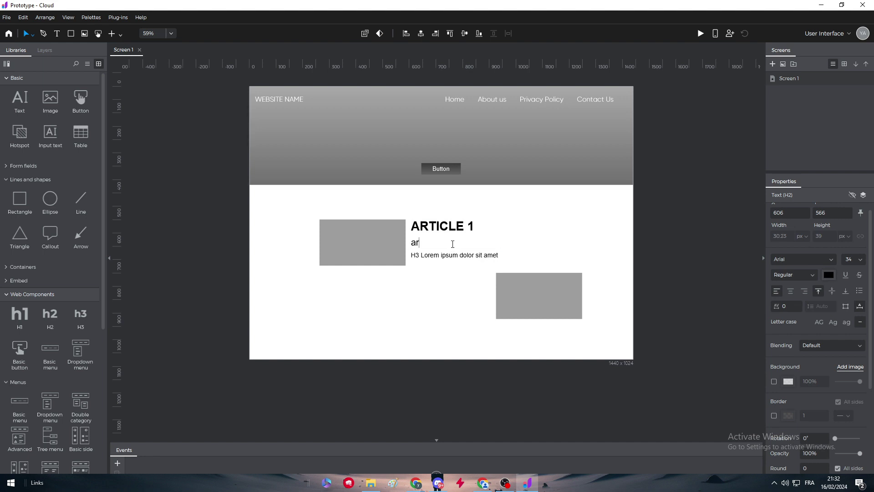
key(BackSpace)
key(BackSpace)
text(Sport)
Colour 'Sport' grey #777777 and set its font size to 26.
double_click(428, 247)
click(829, 275)
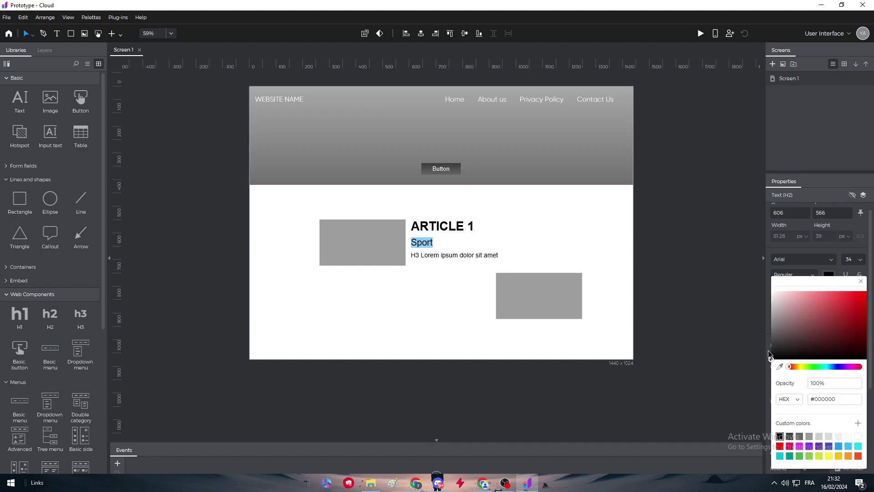
drag(770, 354, 710, 332)
click(543, 260)
click(415, 246)
click(856, 261)
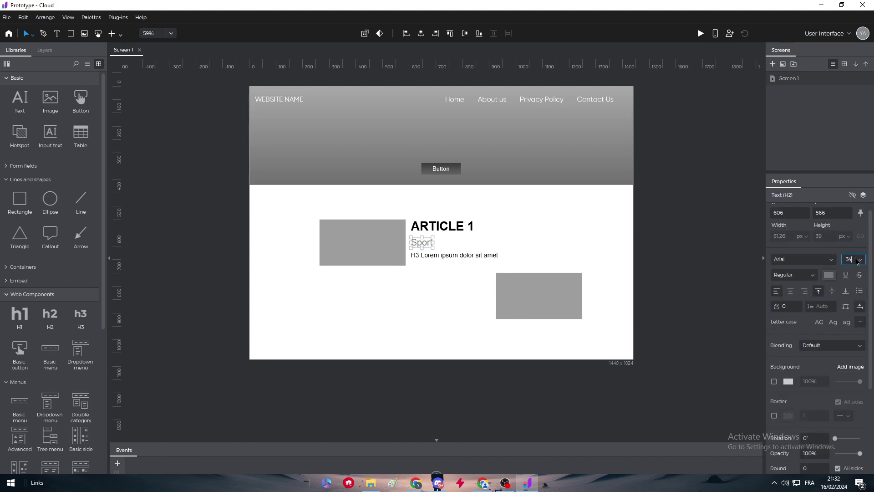
click(857, 261)
click(852, 347)
click(455, 289)
Move Sport and the H3 up under the title and retype the H3 as 'A paragraph'.
click(417, 244)
drag(420, 244, 430, 250)
click(501, 252)
click(469, 253)
double_click(441, 249)
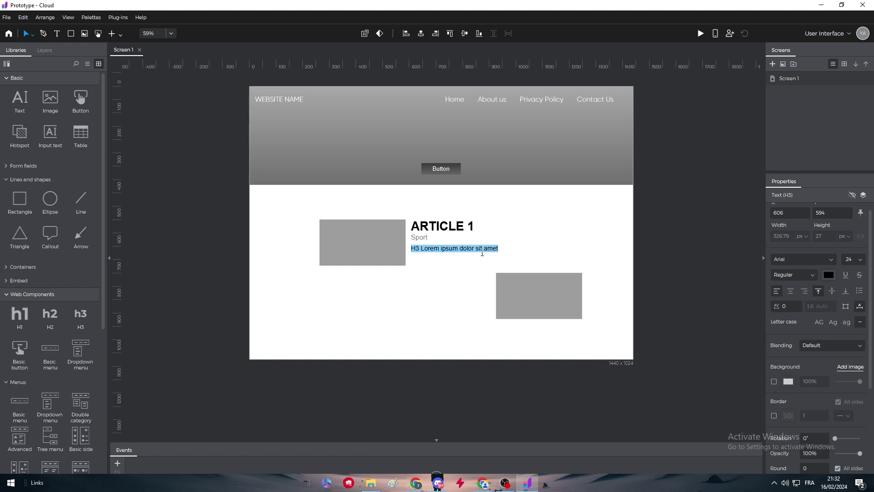
text(A)
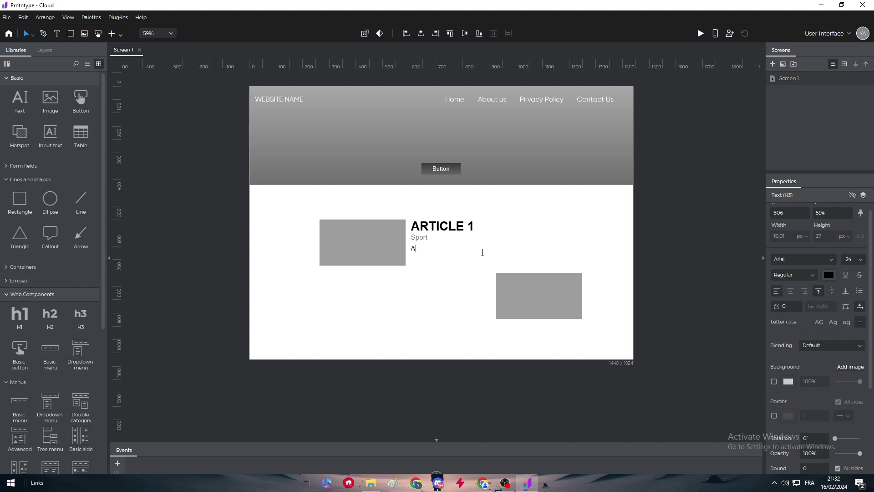
text( paragraph)
Duplicate the ARTICLE 1, Sport and paragraph texts lower down.
click(453, 302)
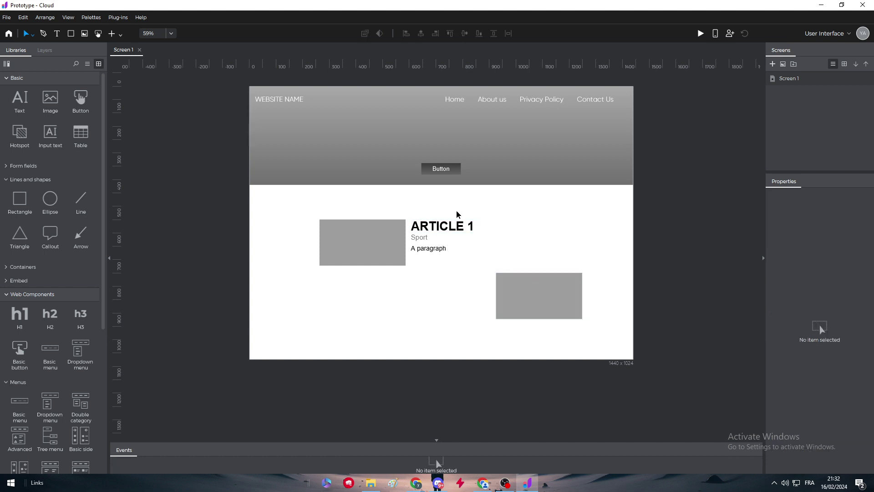
drag(408, 205, 506, 256)
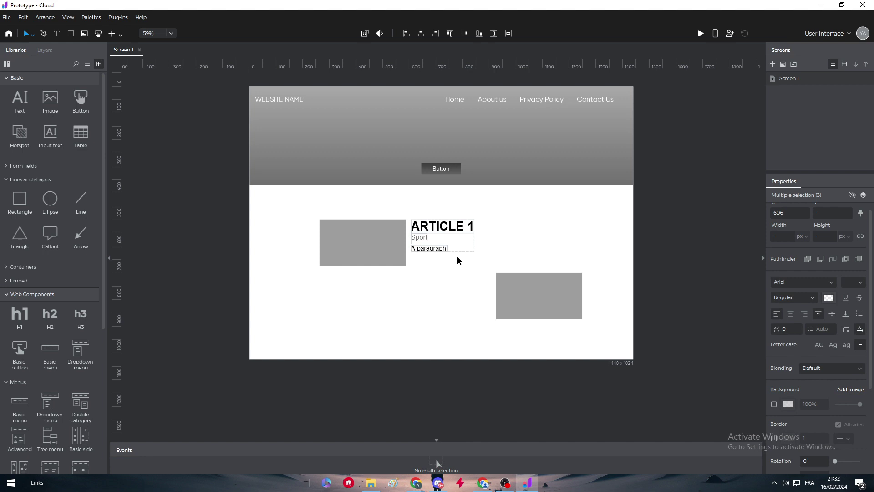
drag(445, 230, 464, 283)
click(443, 327)
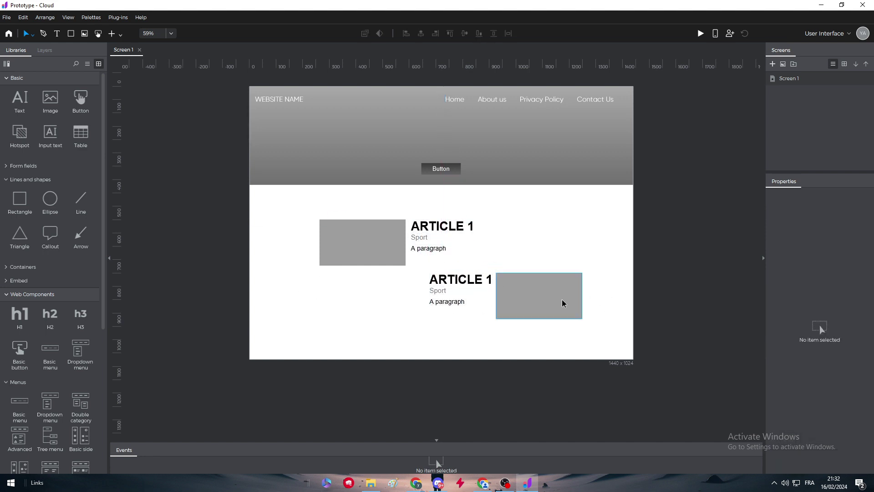
Move the second grey rectangle under the first and position the copied texts beside it.
drag(555, 302, 381, 308)
click(435, 284)
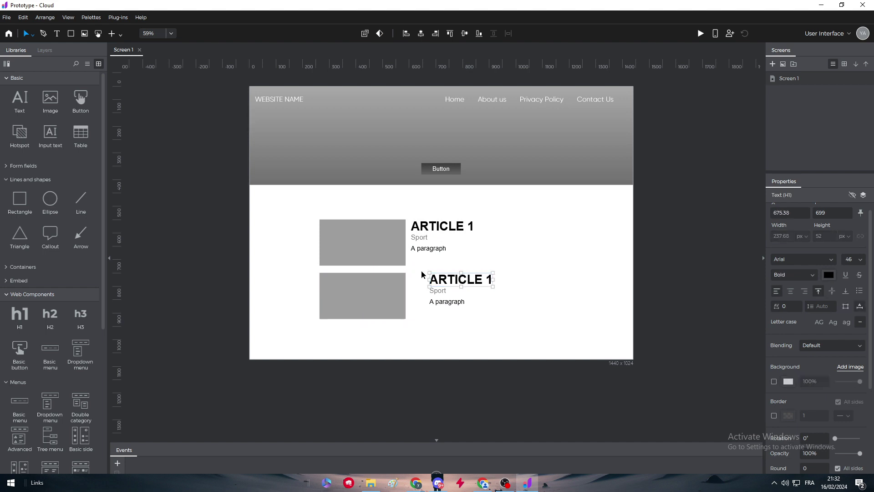
drag(422, 275, 441, 305)
click(501, 260)
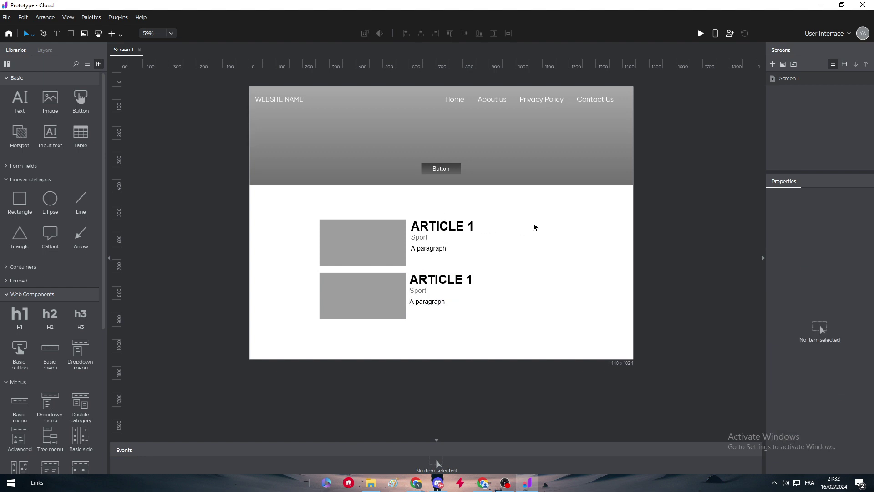
drag(307, 214, 552, 317)
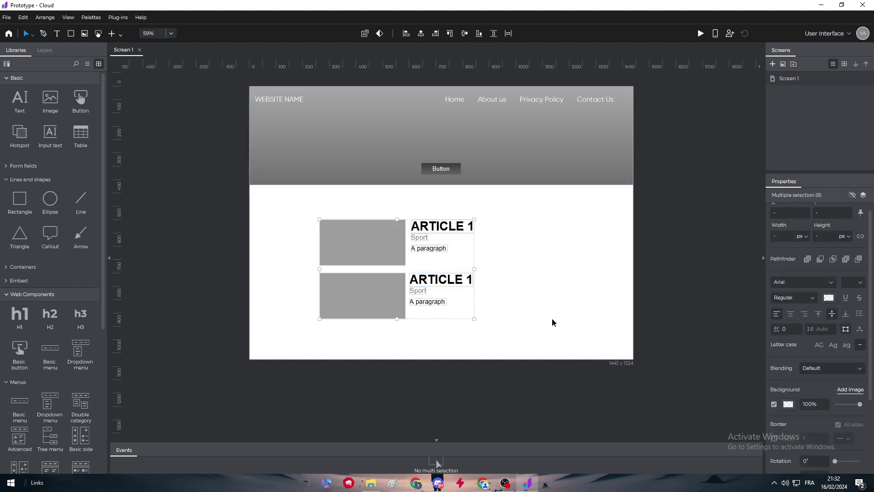
click(552, 318)
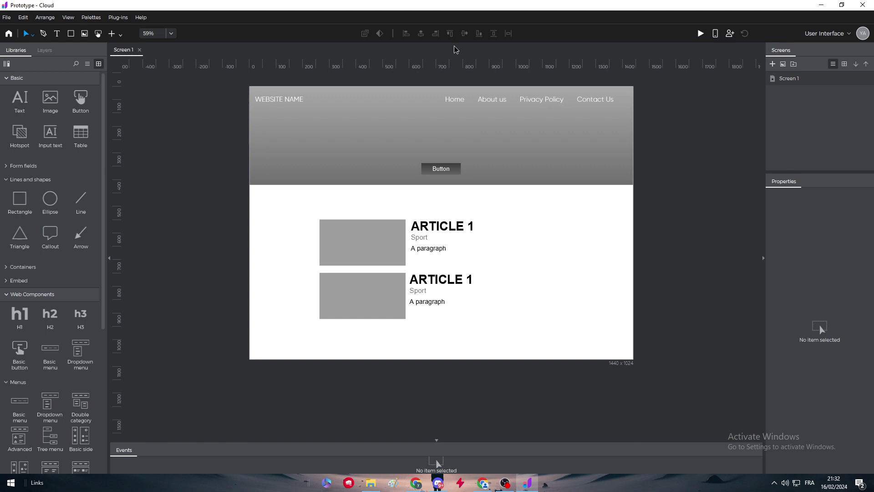